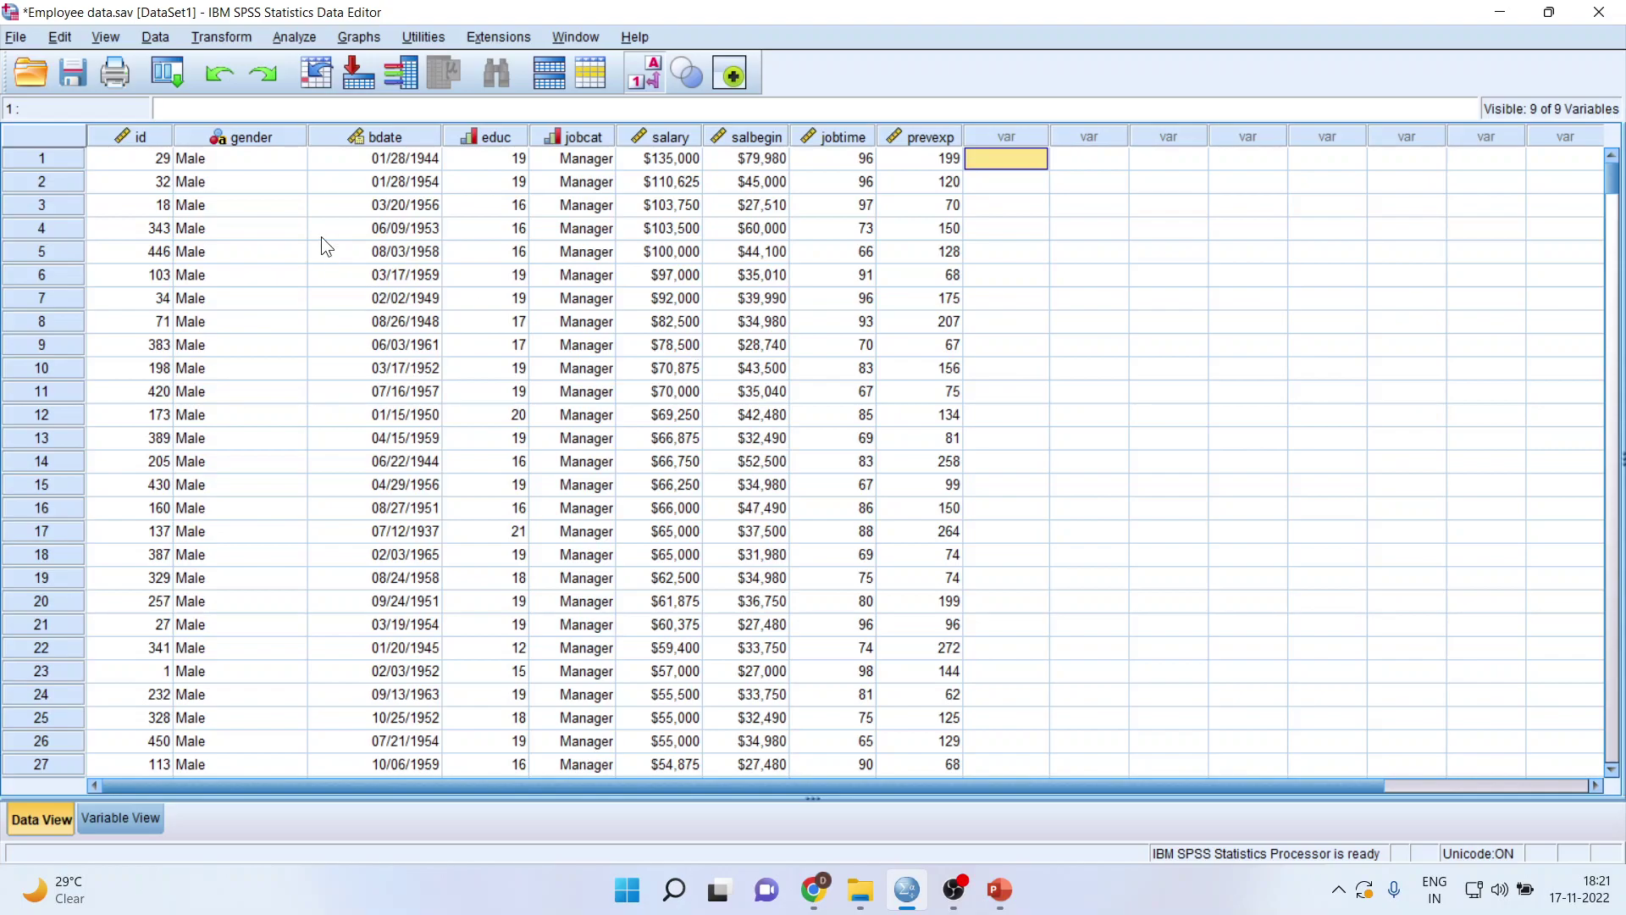
# Step: Start Visual Binning on the prevexp variable and name the binned variable bprevexp
pyautogui.click(922, 137)
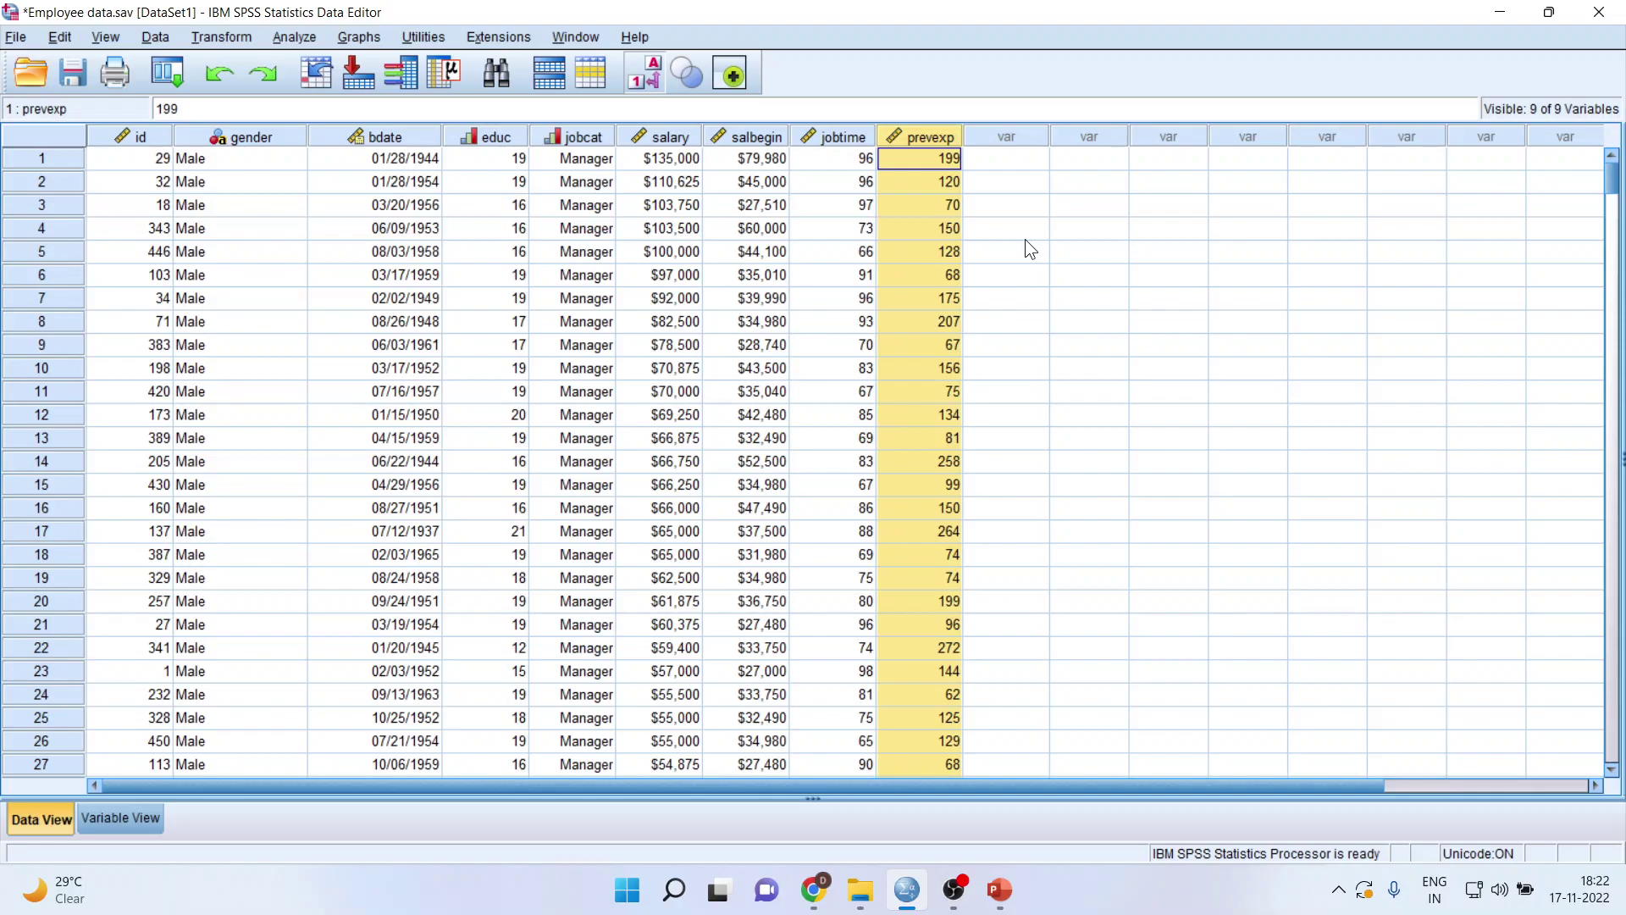
pyautogui.click(160, 39)
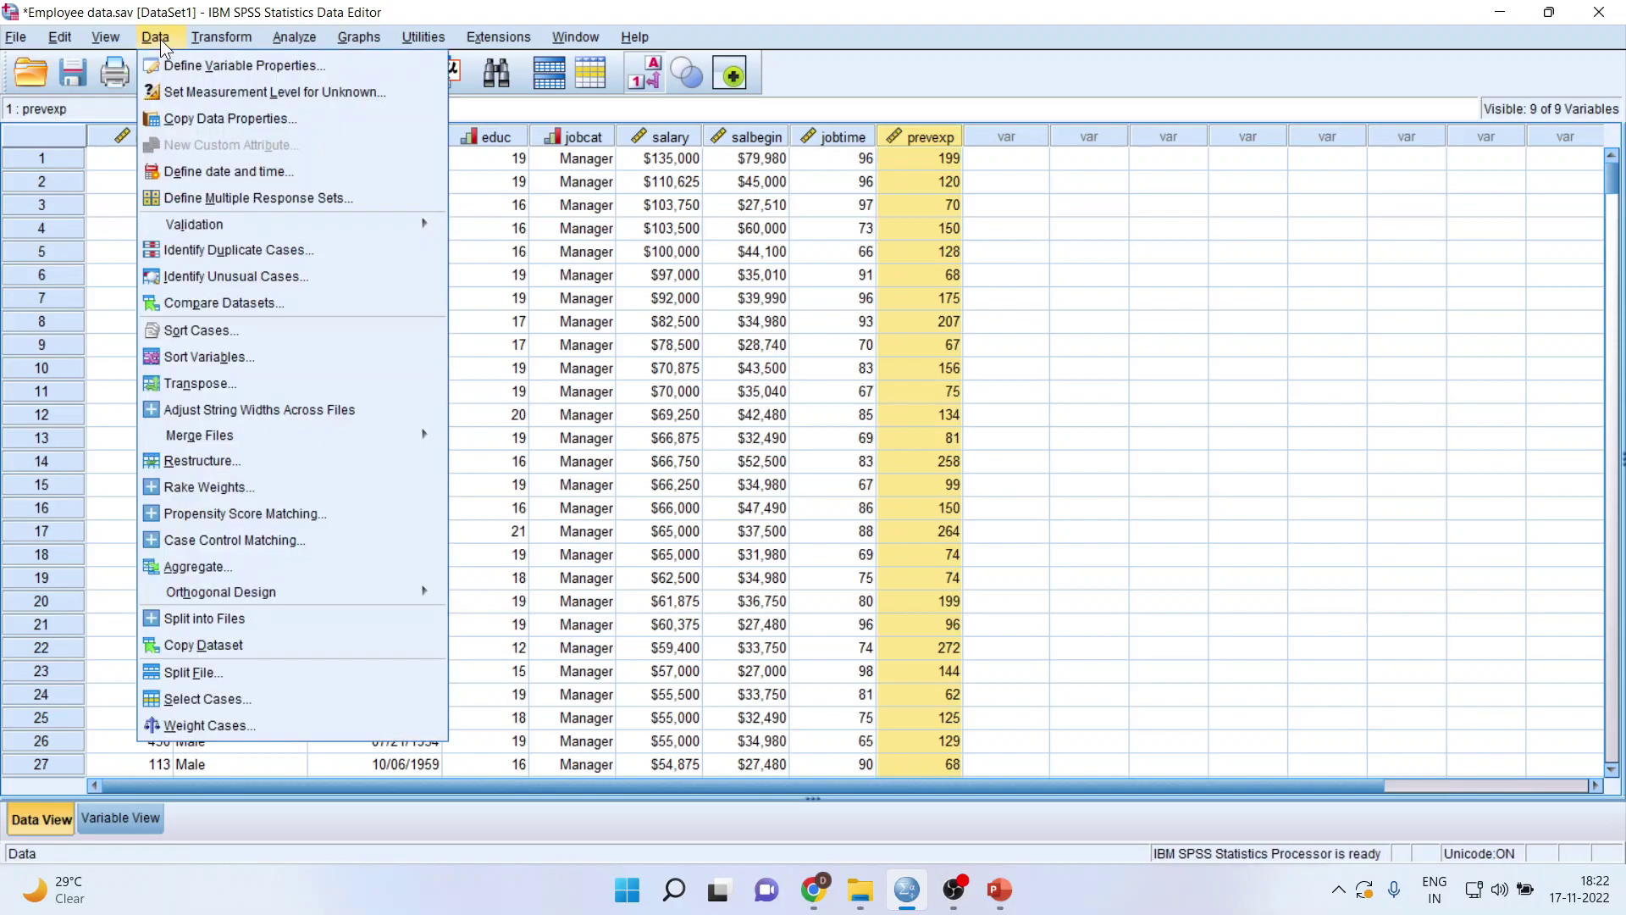
pyautogui.moveTo(216, 41)
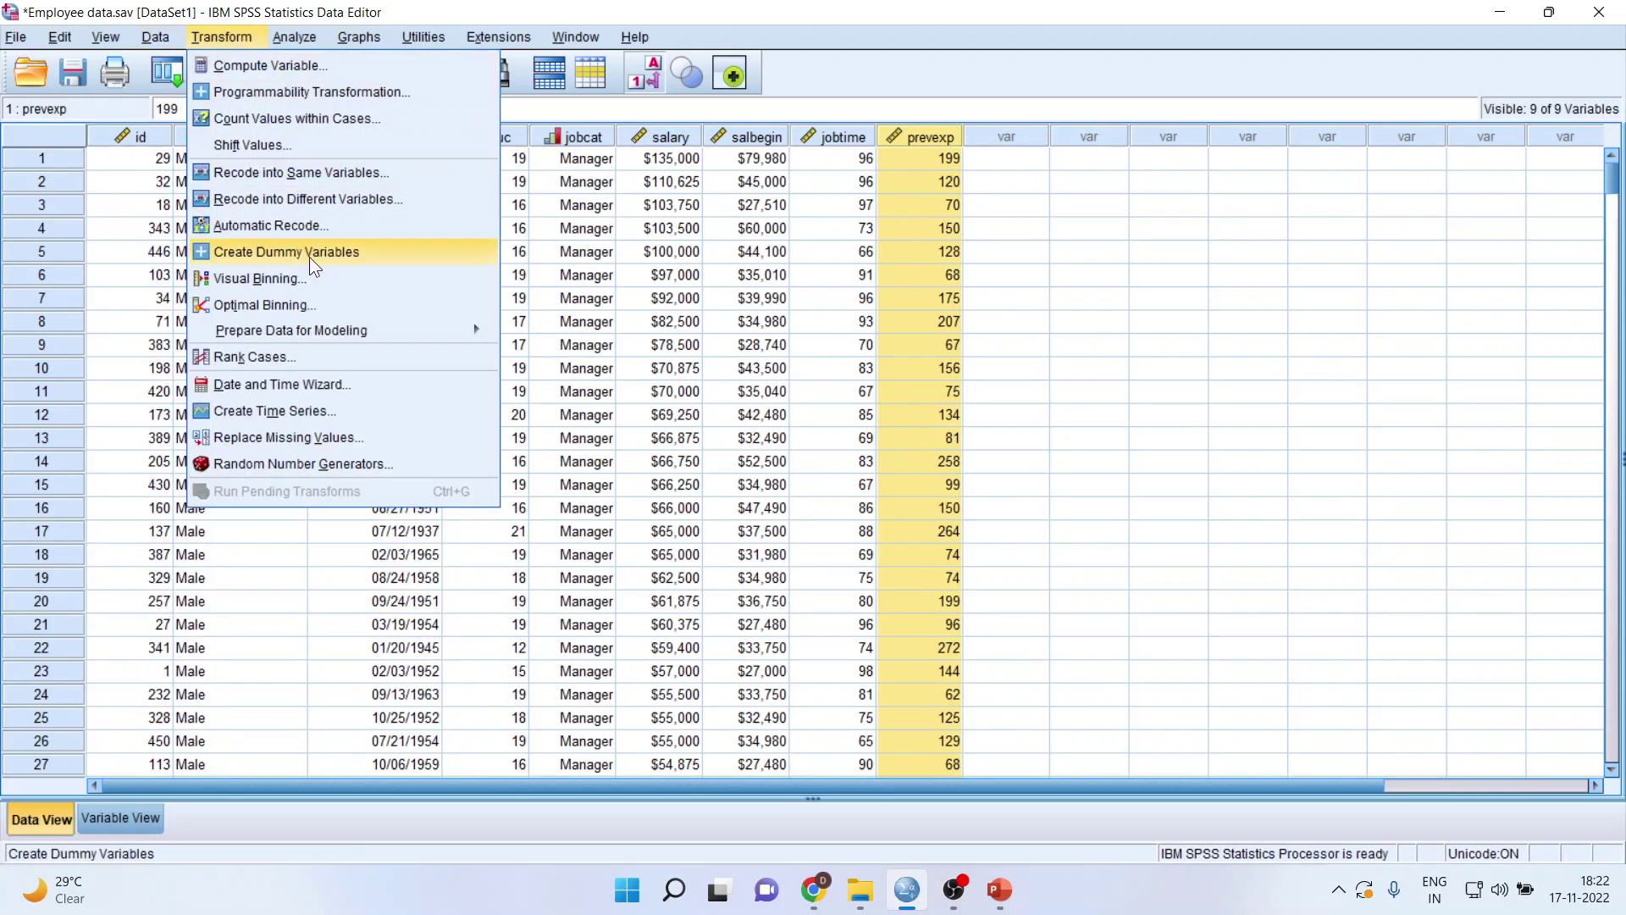
pyautogui.click(321, 291)
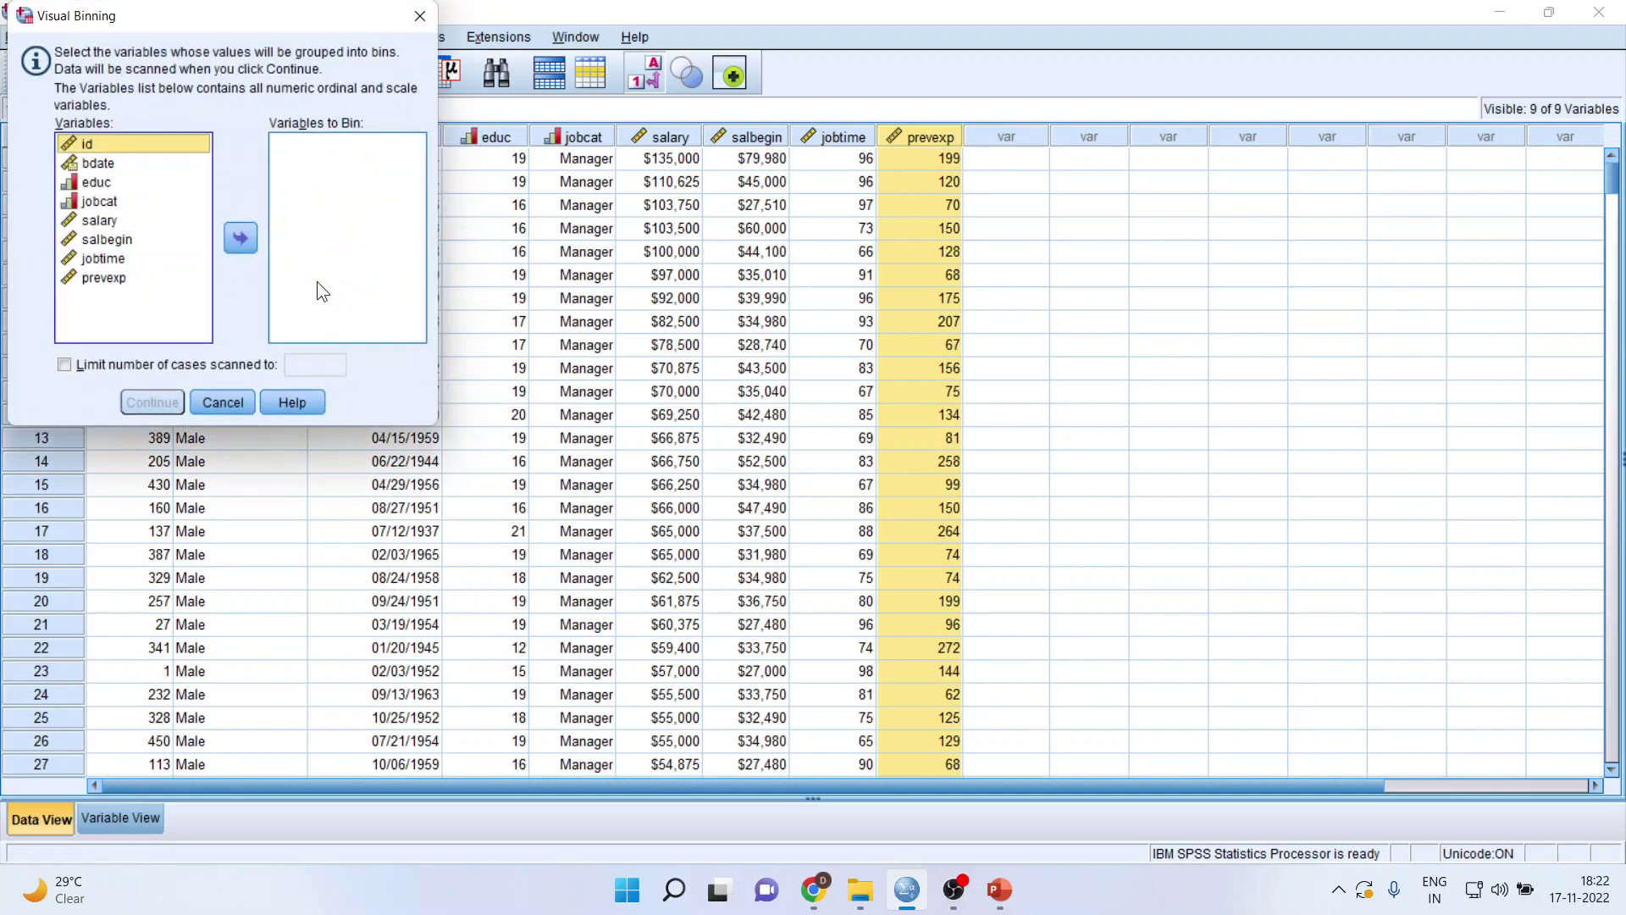
pyautogui.click(117, 280)
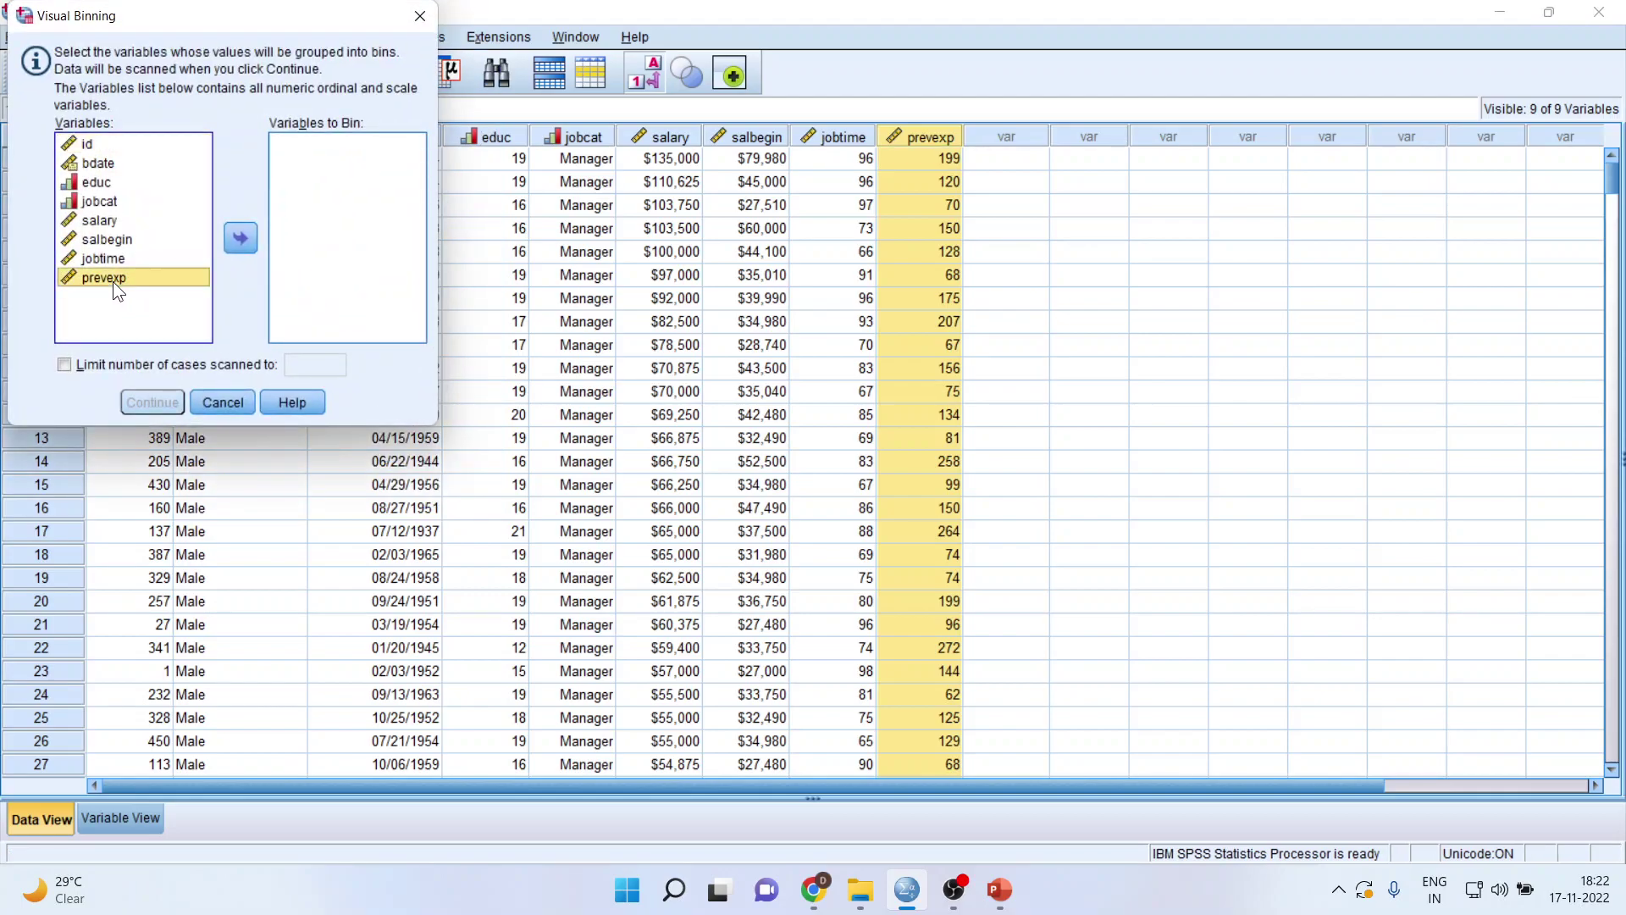
pyautogui.click(247, 242)
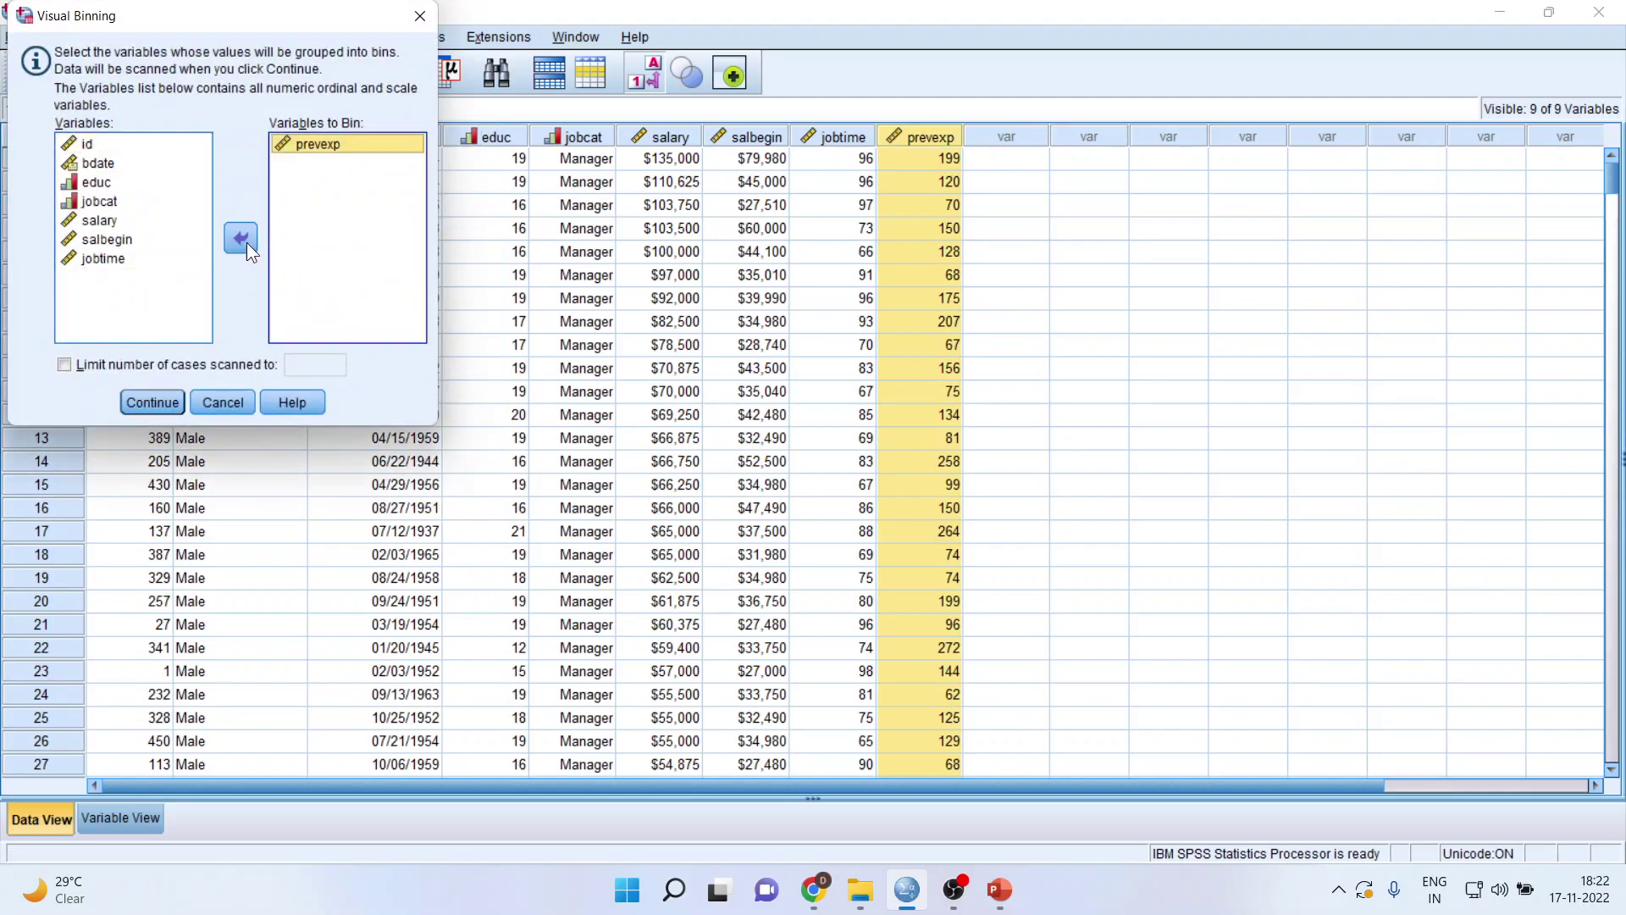
pyautogui.click(172, 407)
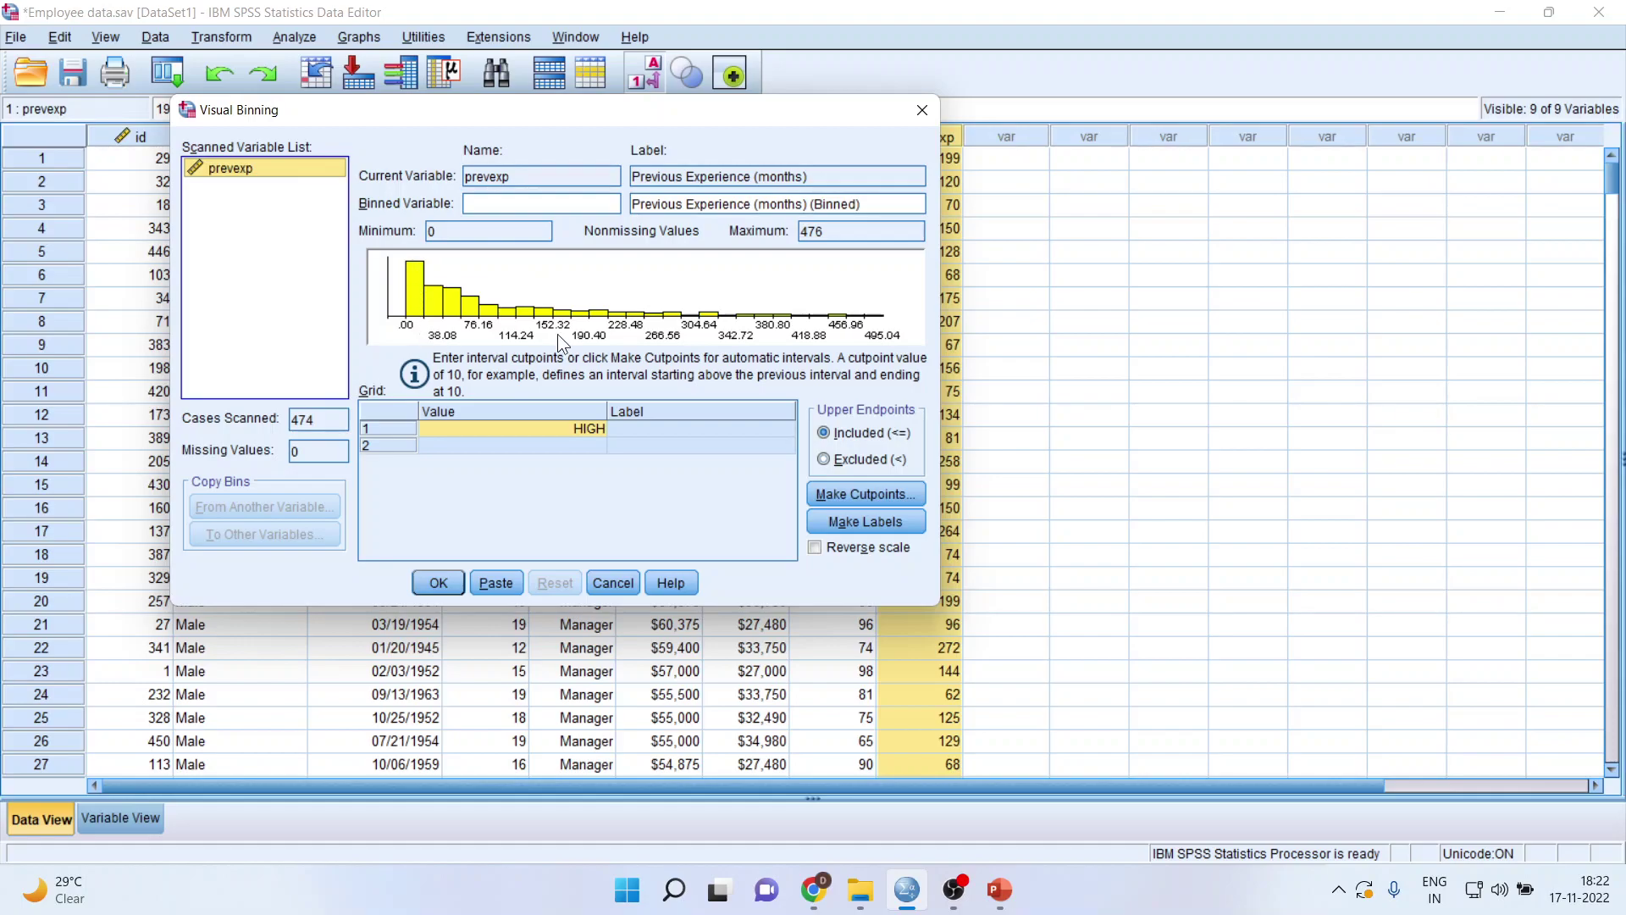
pyautogui.click(489, 206)
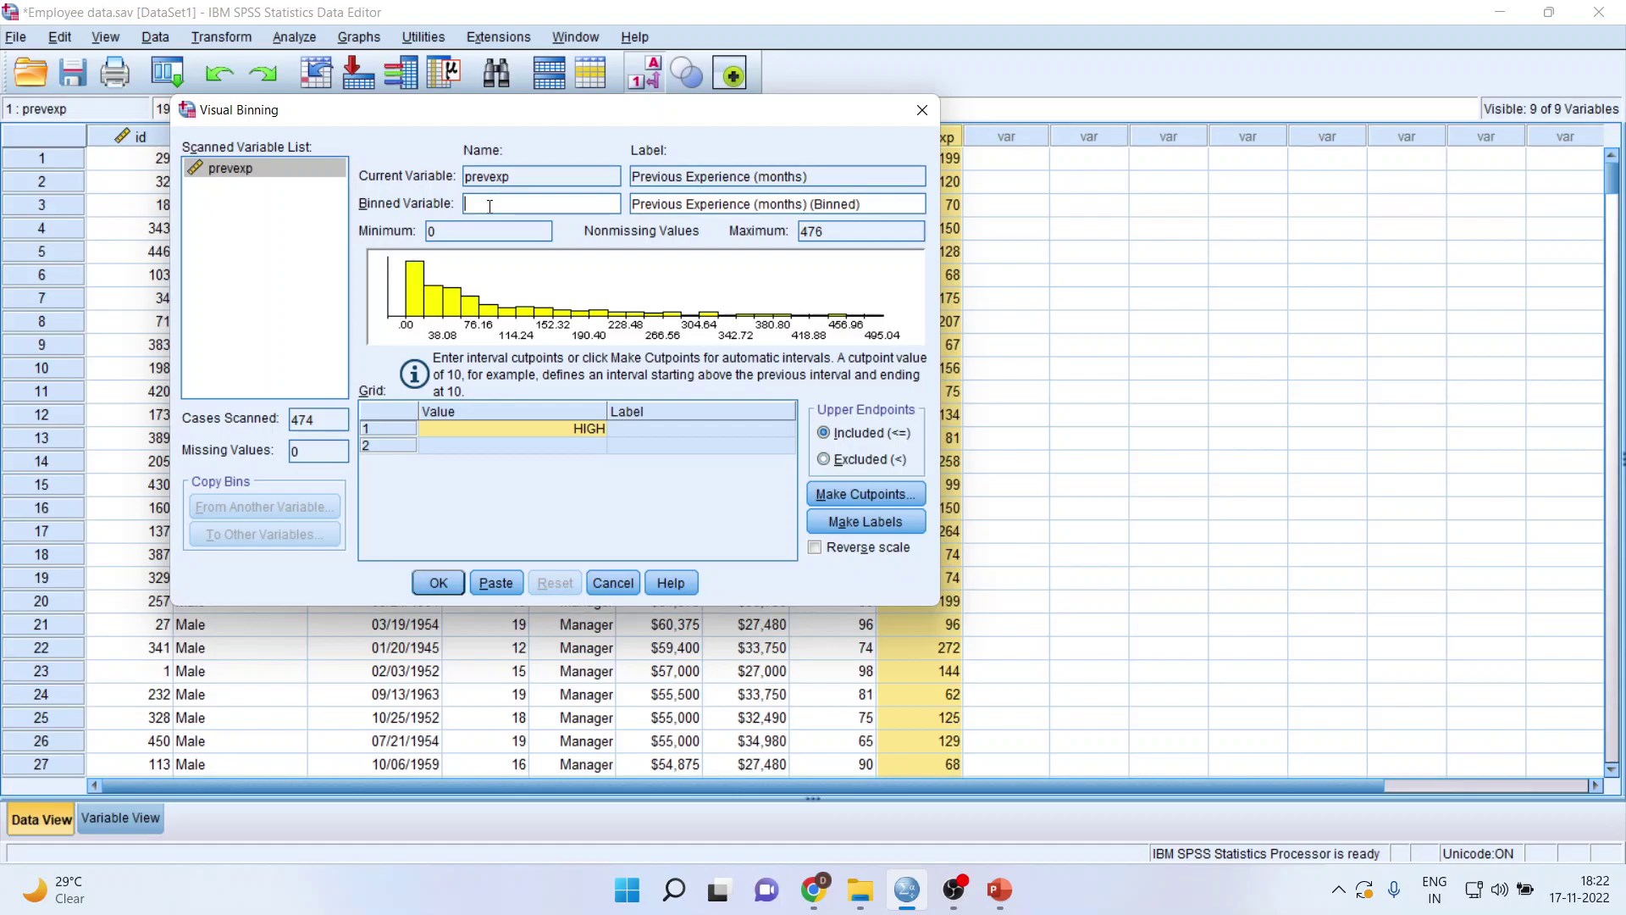
pyautogui.write('bprevexp')
# Step: Apply equal-width cutpoints to prevexp with the first at 100, 4 cutpoints and the automatic width of 94
pyautogui.click(881, 499)
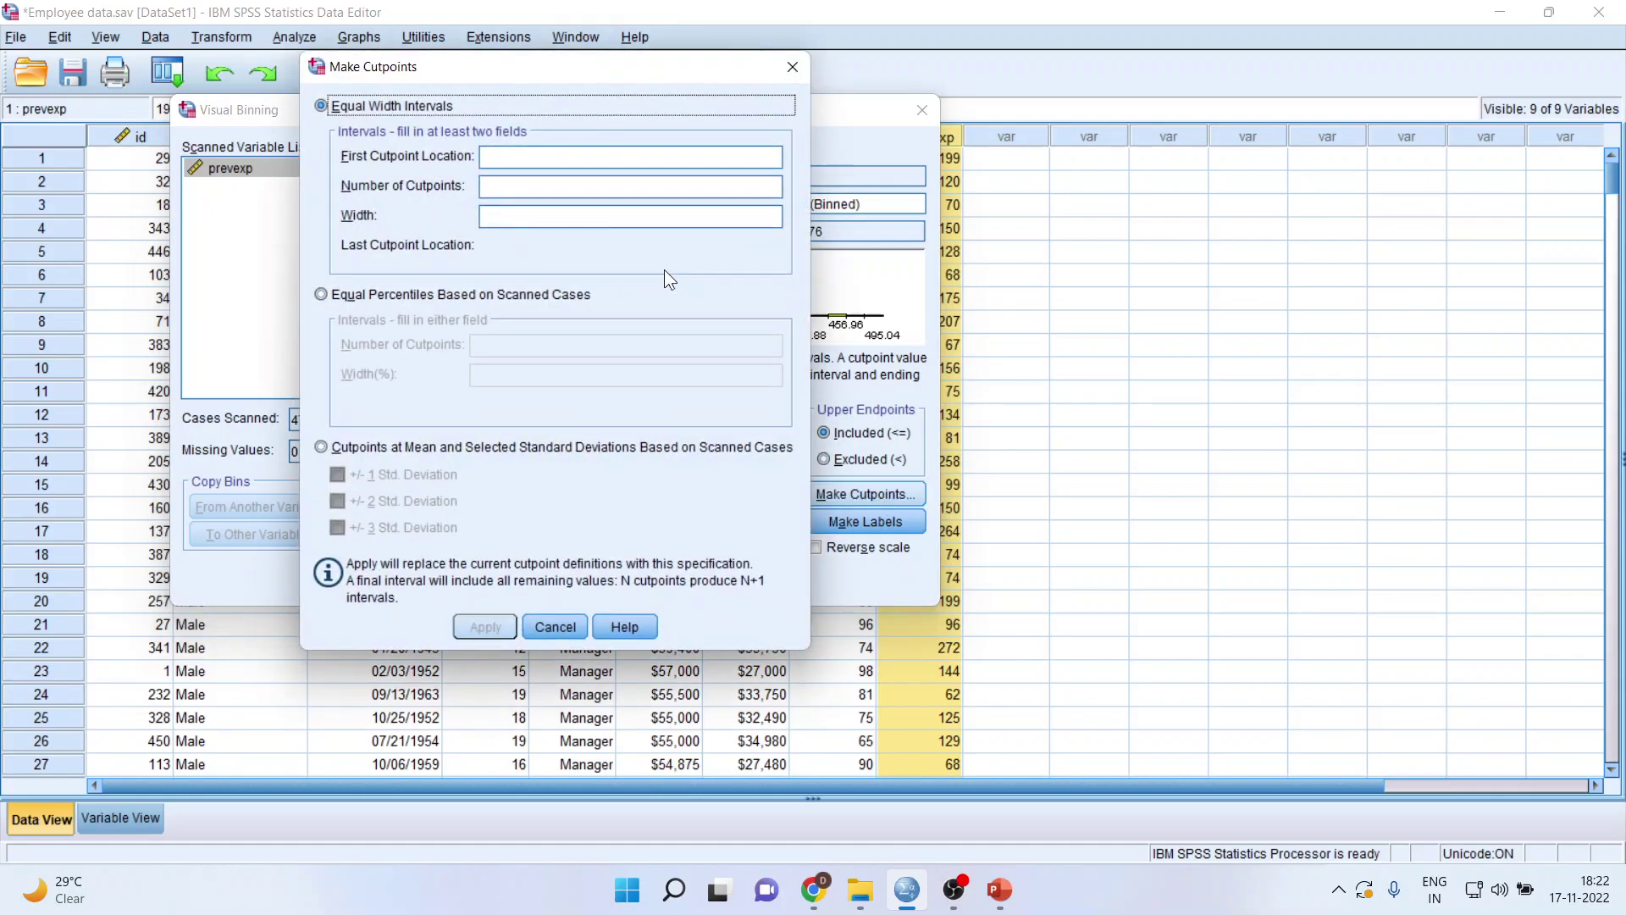
pyautogui.click(514, 155)
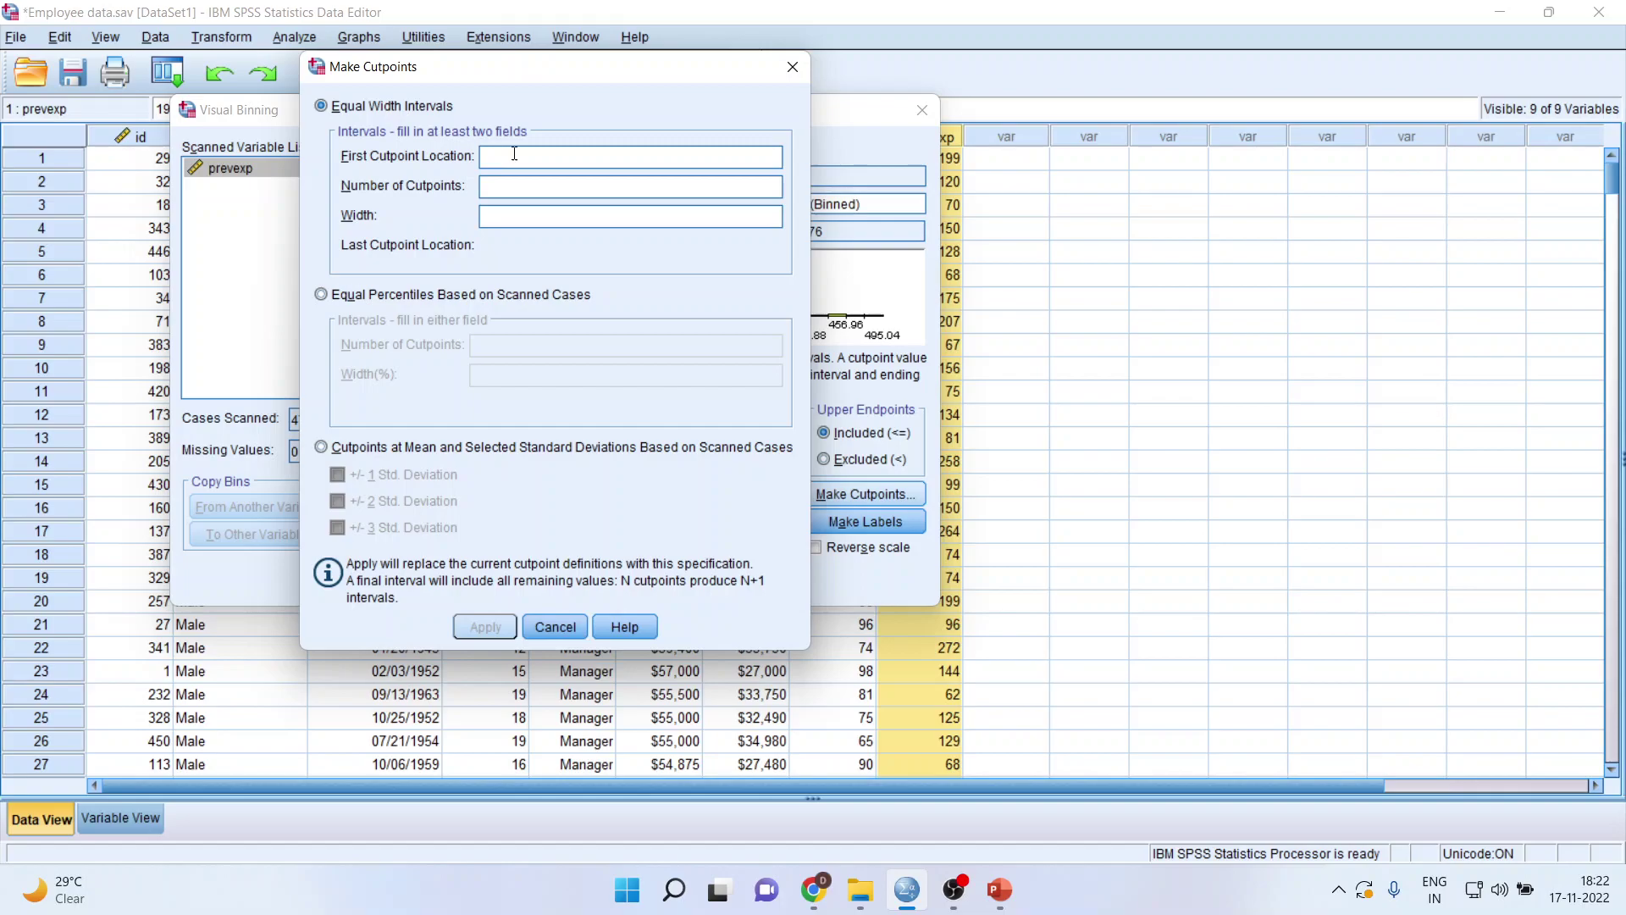
pyautogui.write('100')
pyautogui.write('4')
pyautogui.click(504, 218)
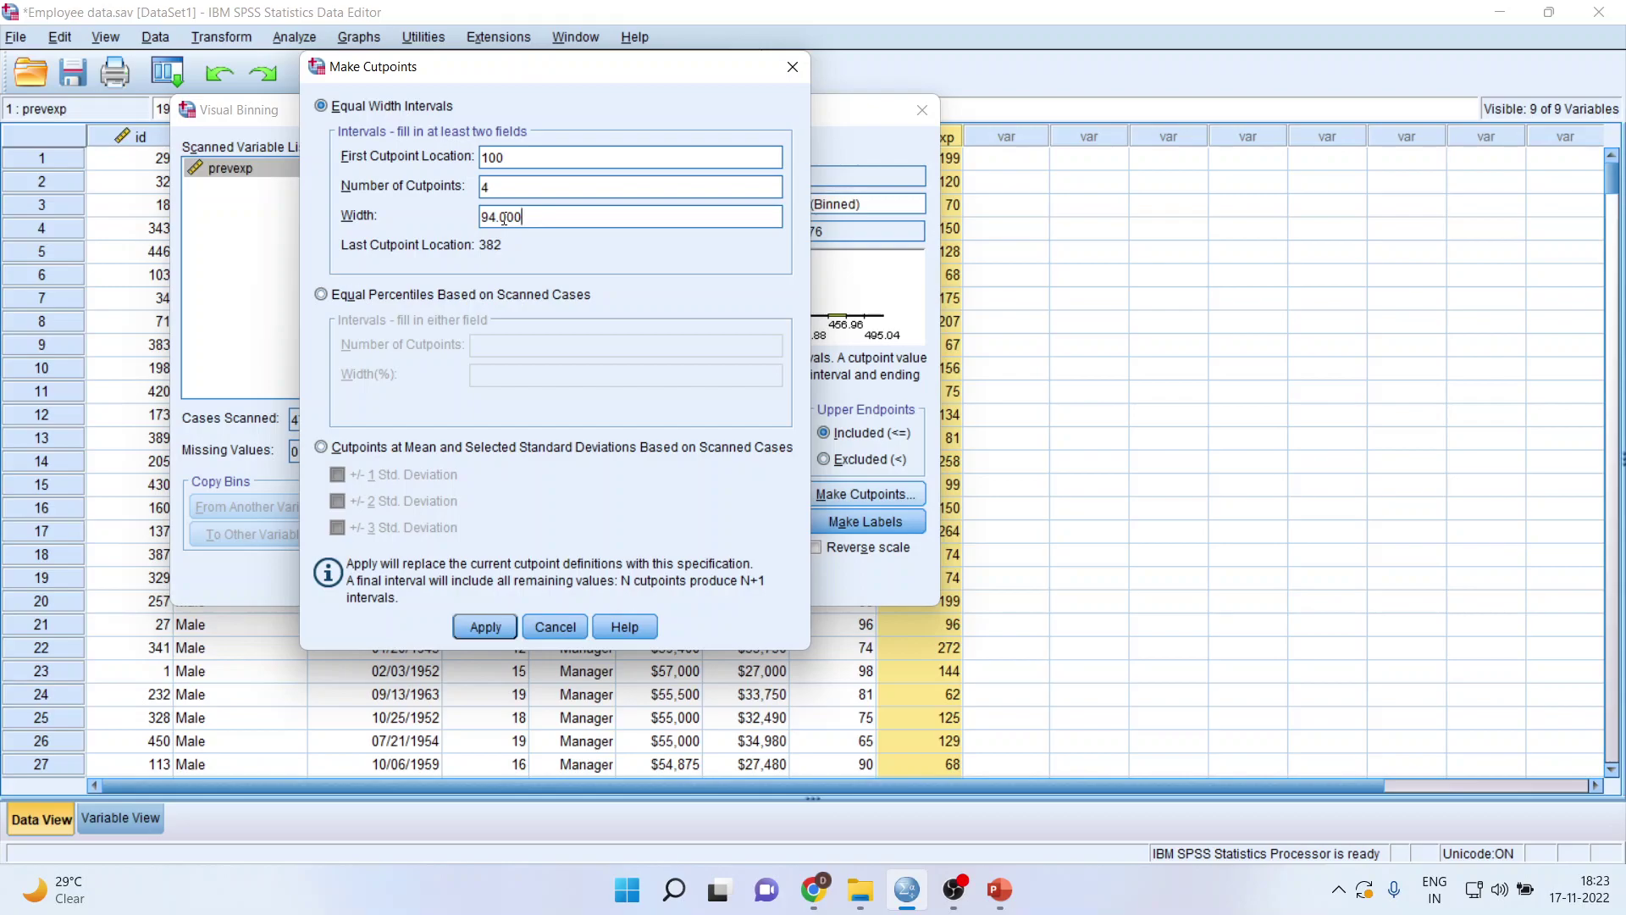
pyautogui.click(490, 627)
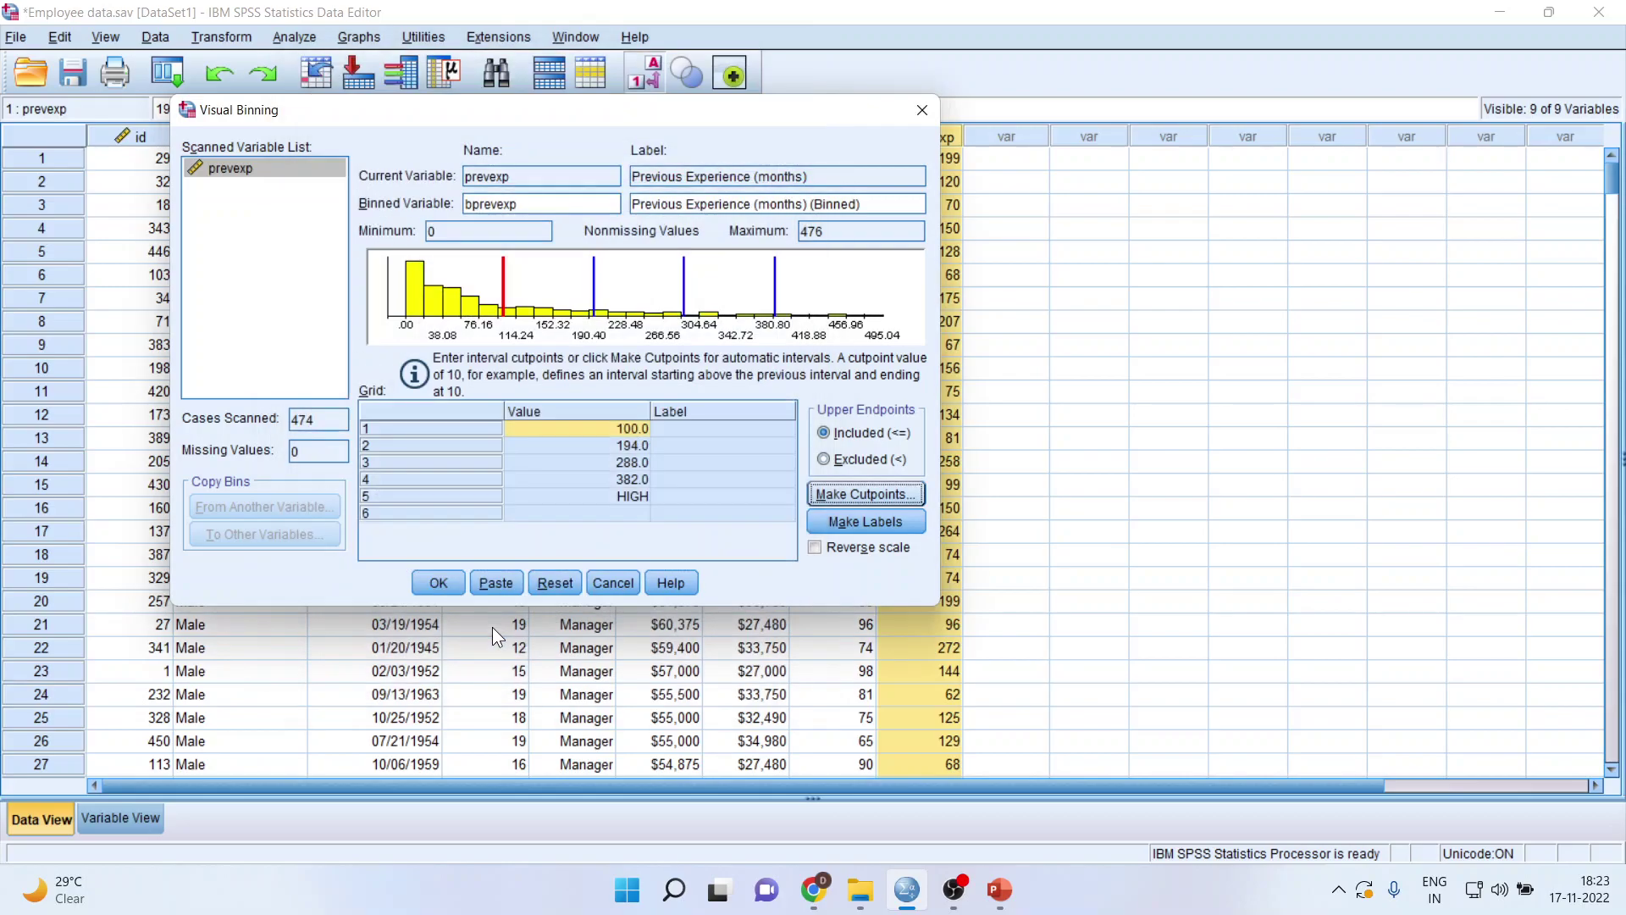
# Step: Generate labels for the bins and redefine the equal-width cutpoints with first location 100, 4 cutpoints and width 100
pyautogui.click(850, 520)
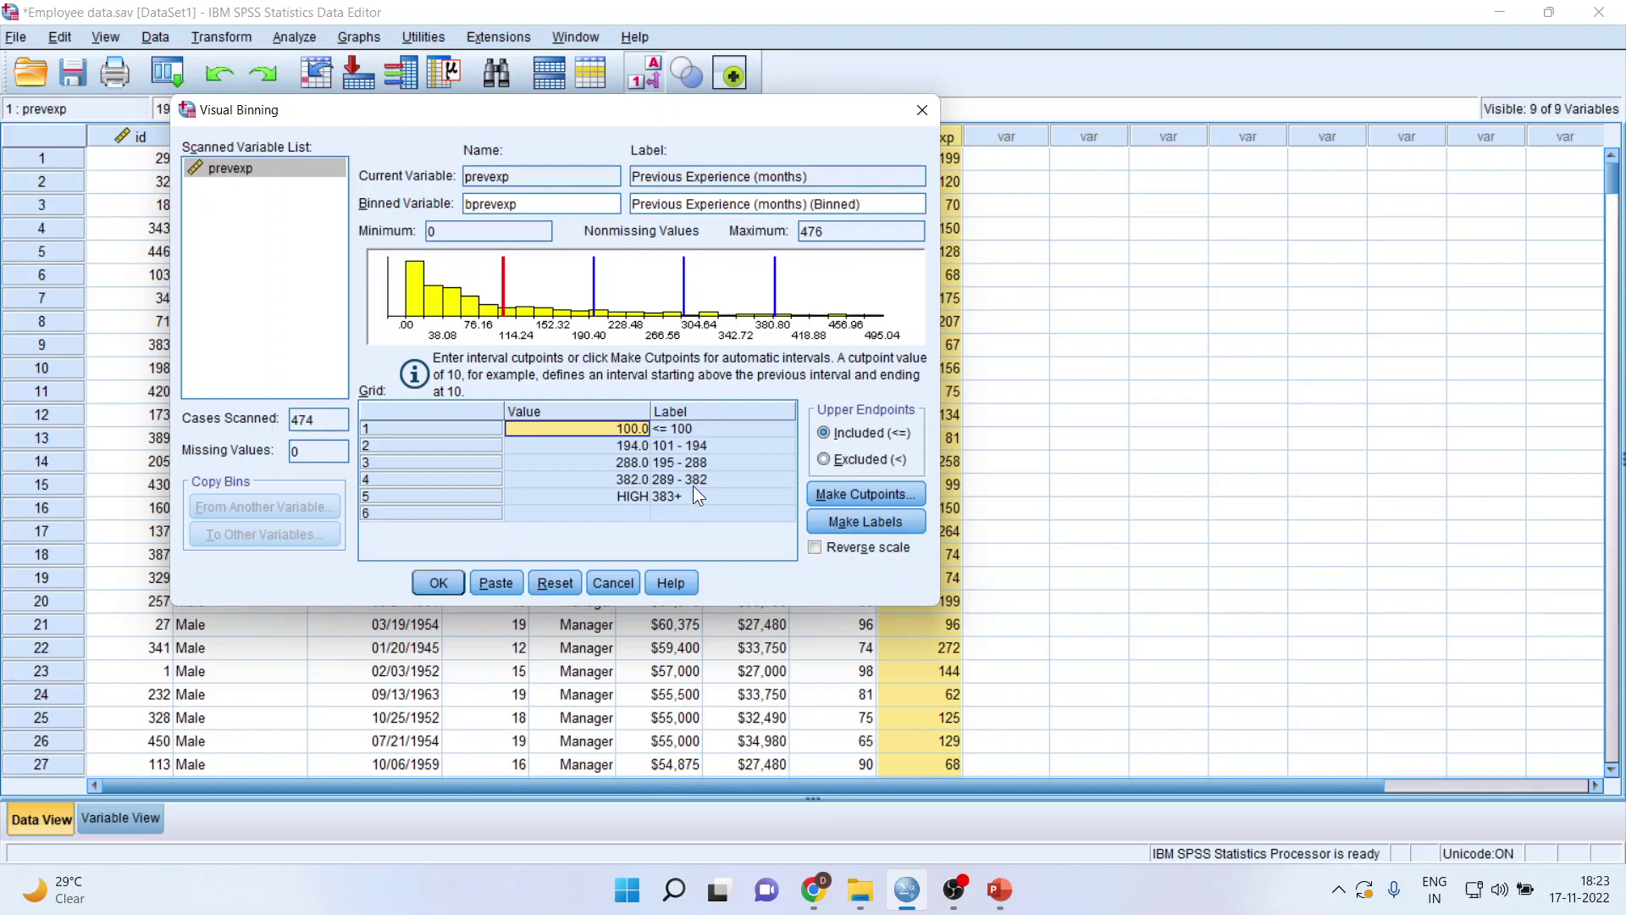
pyautogui.click(826, 493)
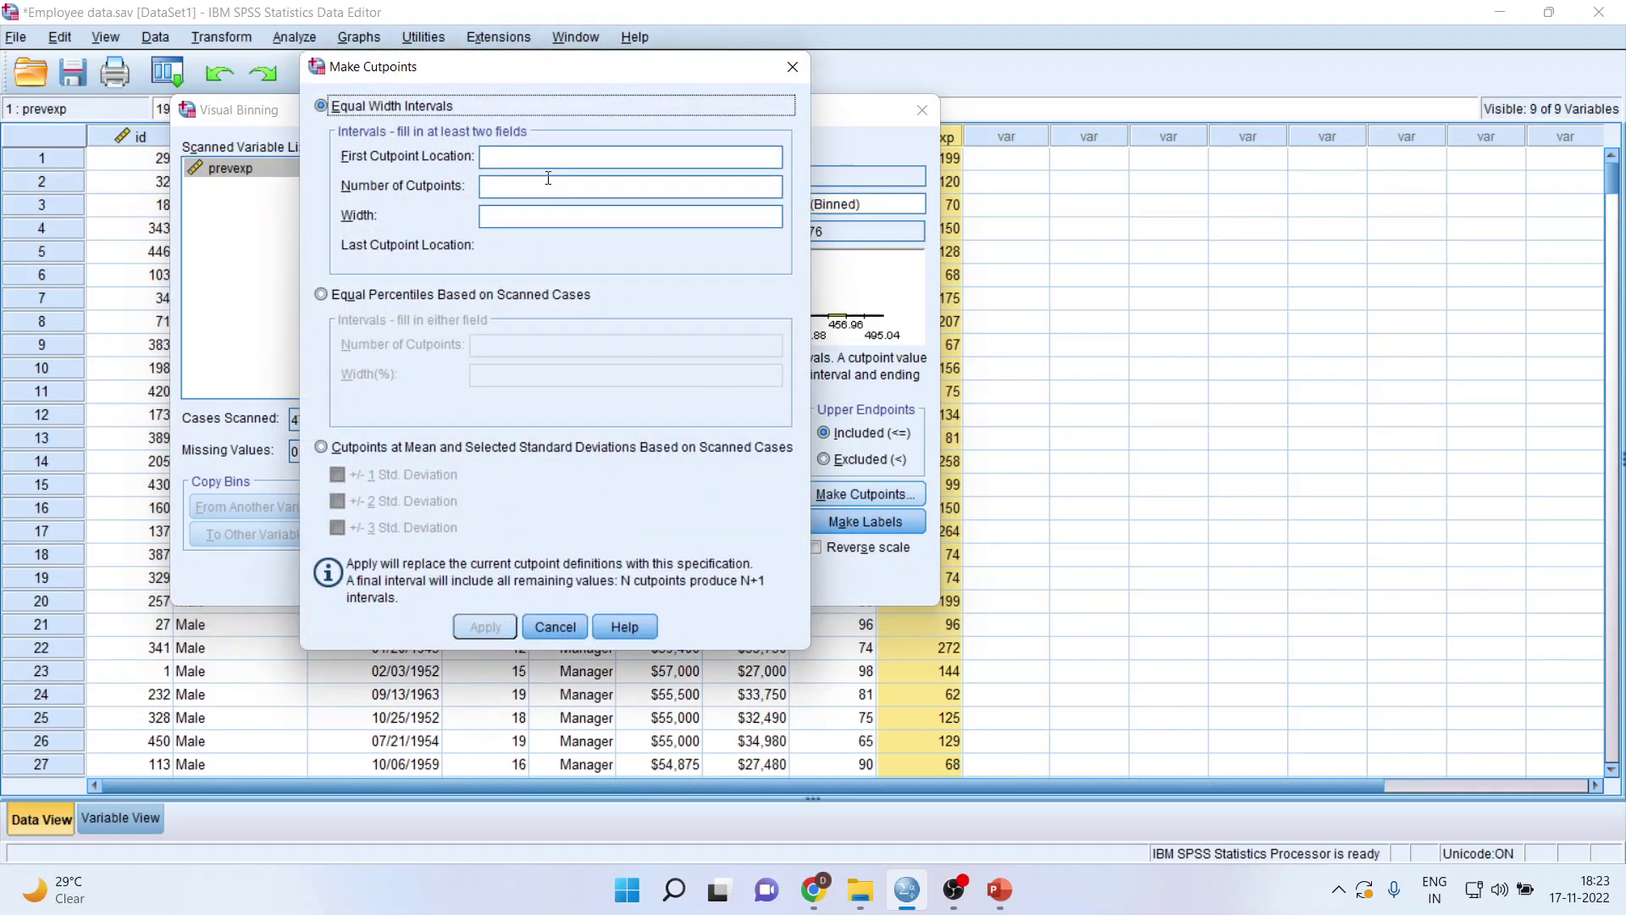
pyautogui.click(521, 159)
pyautogui.write('100')
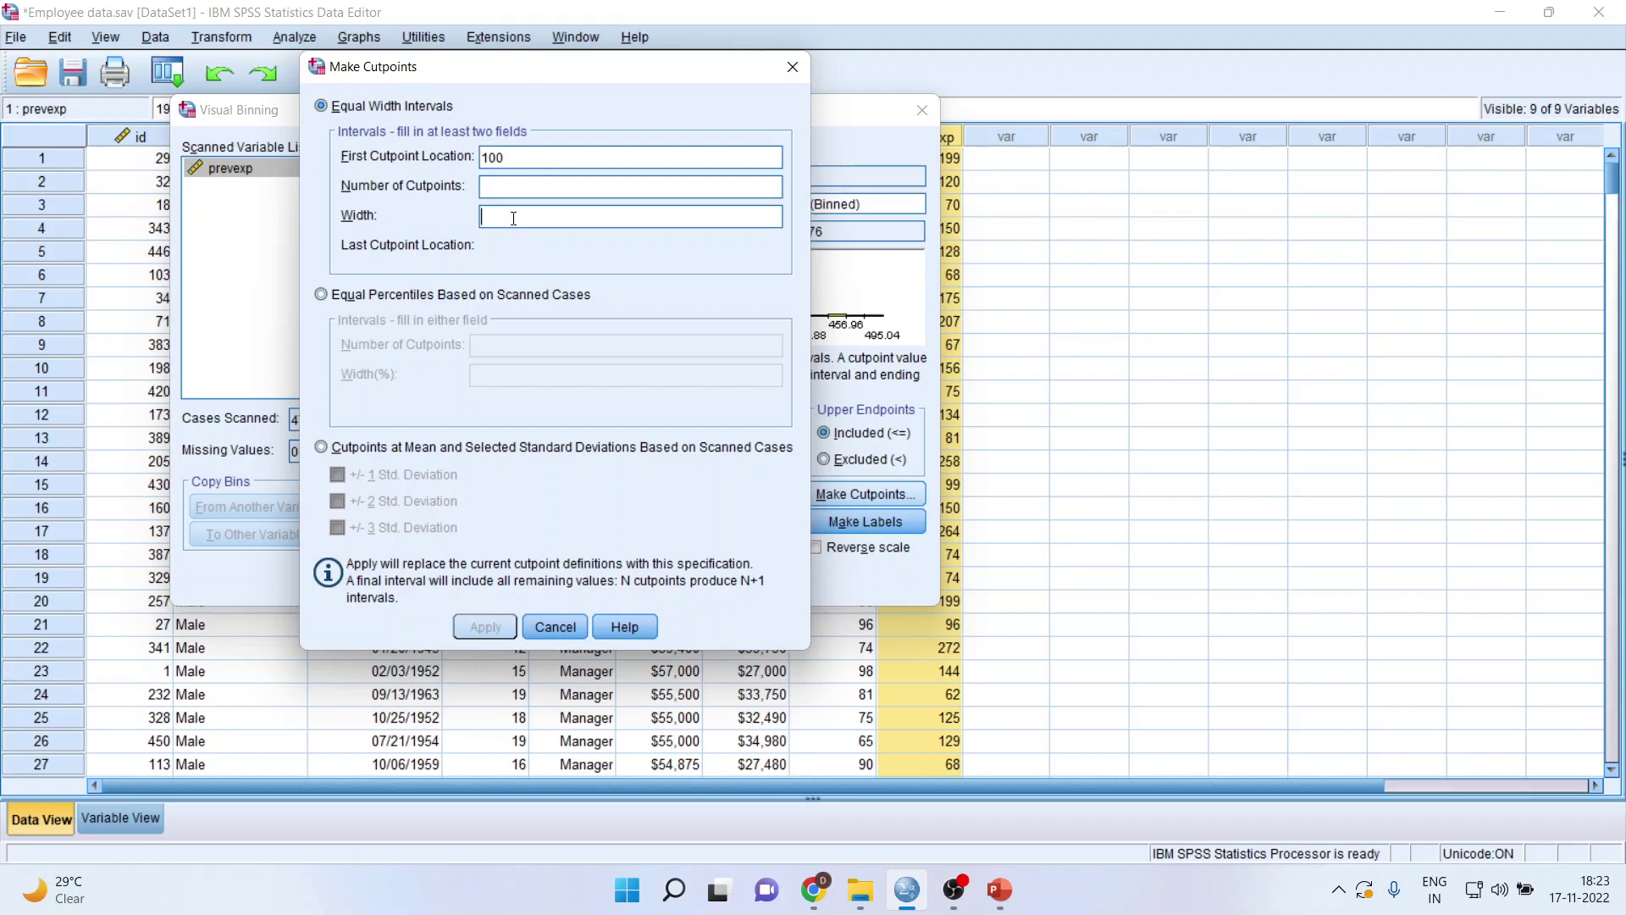
pyautogui.write('100')
pyautogui.click(508, 184)
pyautogui.write('4')
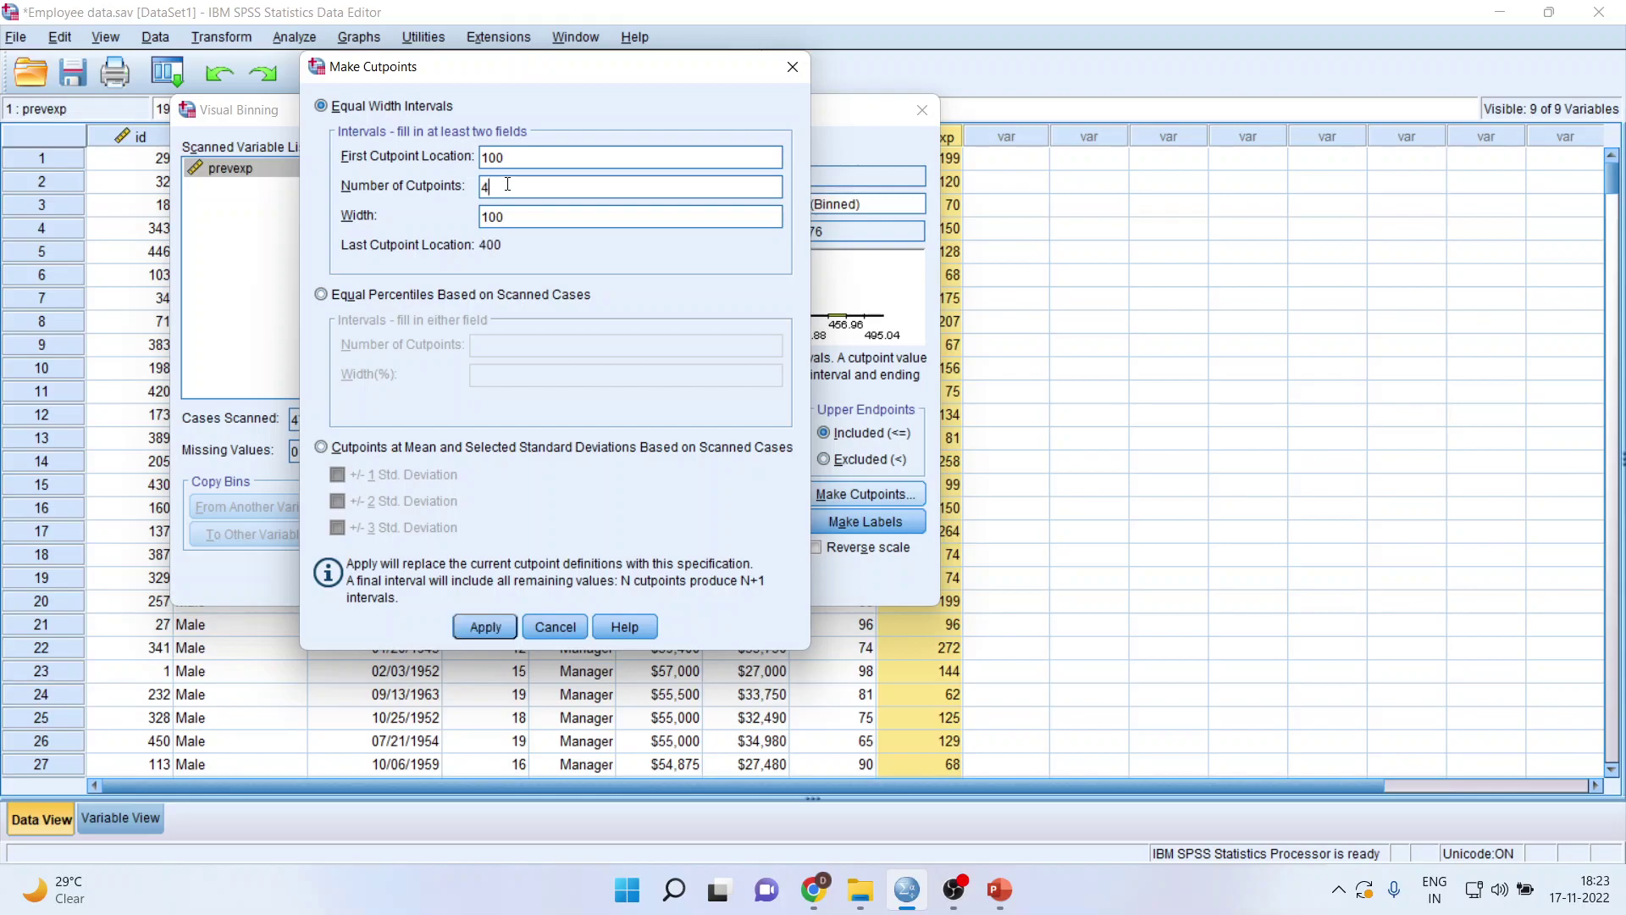
pyautogui.click(500, 632)
# Step: Create the bprevexp variable from the binning specifications and compare its column with prevexp
pyautogui.click(525, 392)
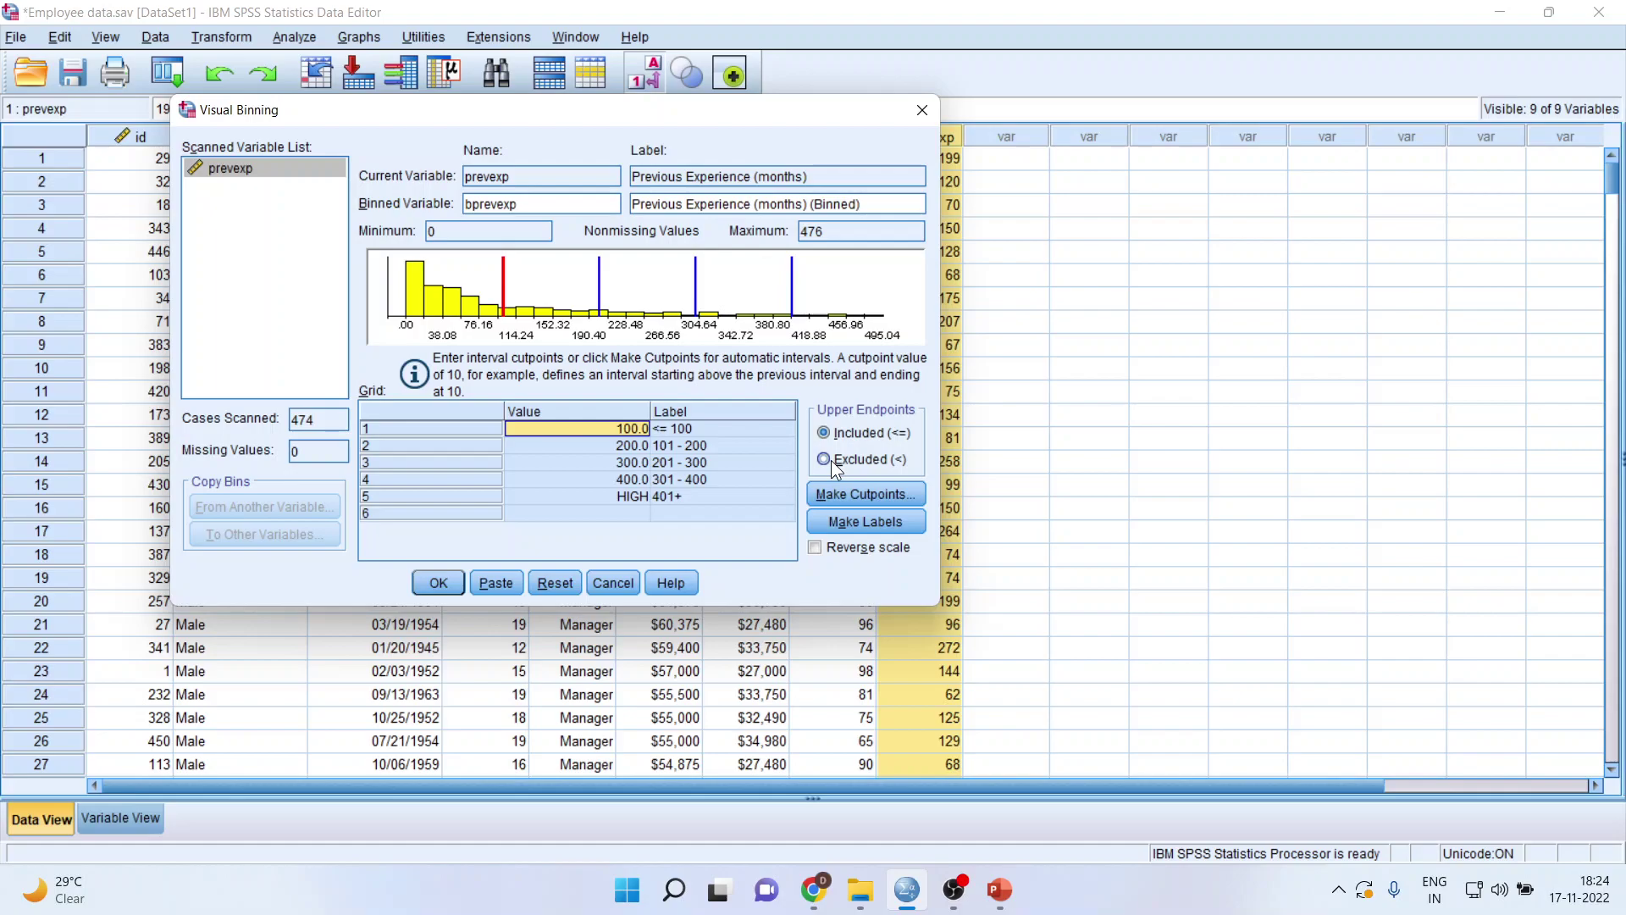
pyautogui.click(440, 584)
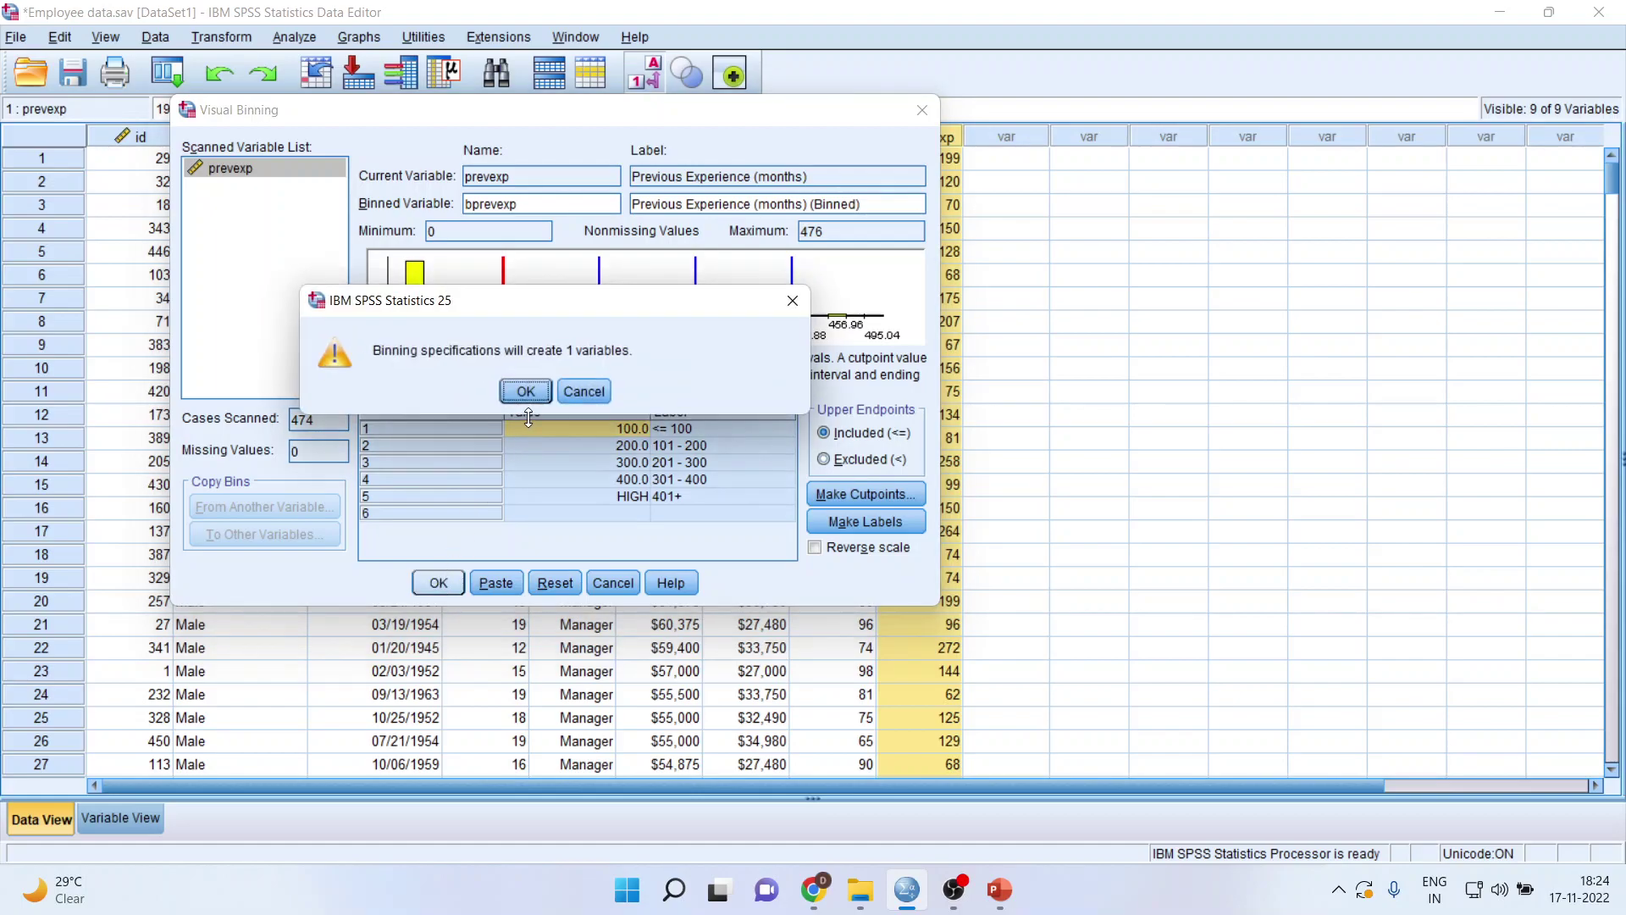
pyautogui.click(525, 391)
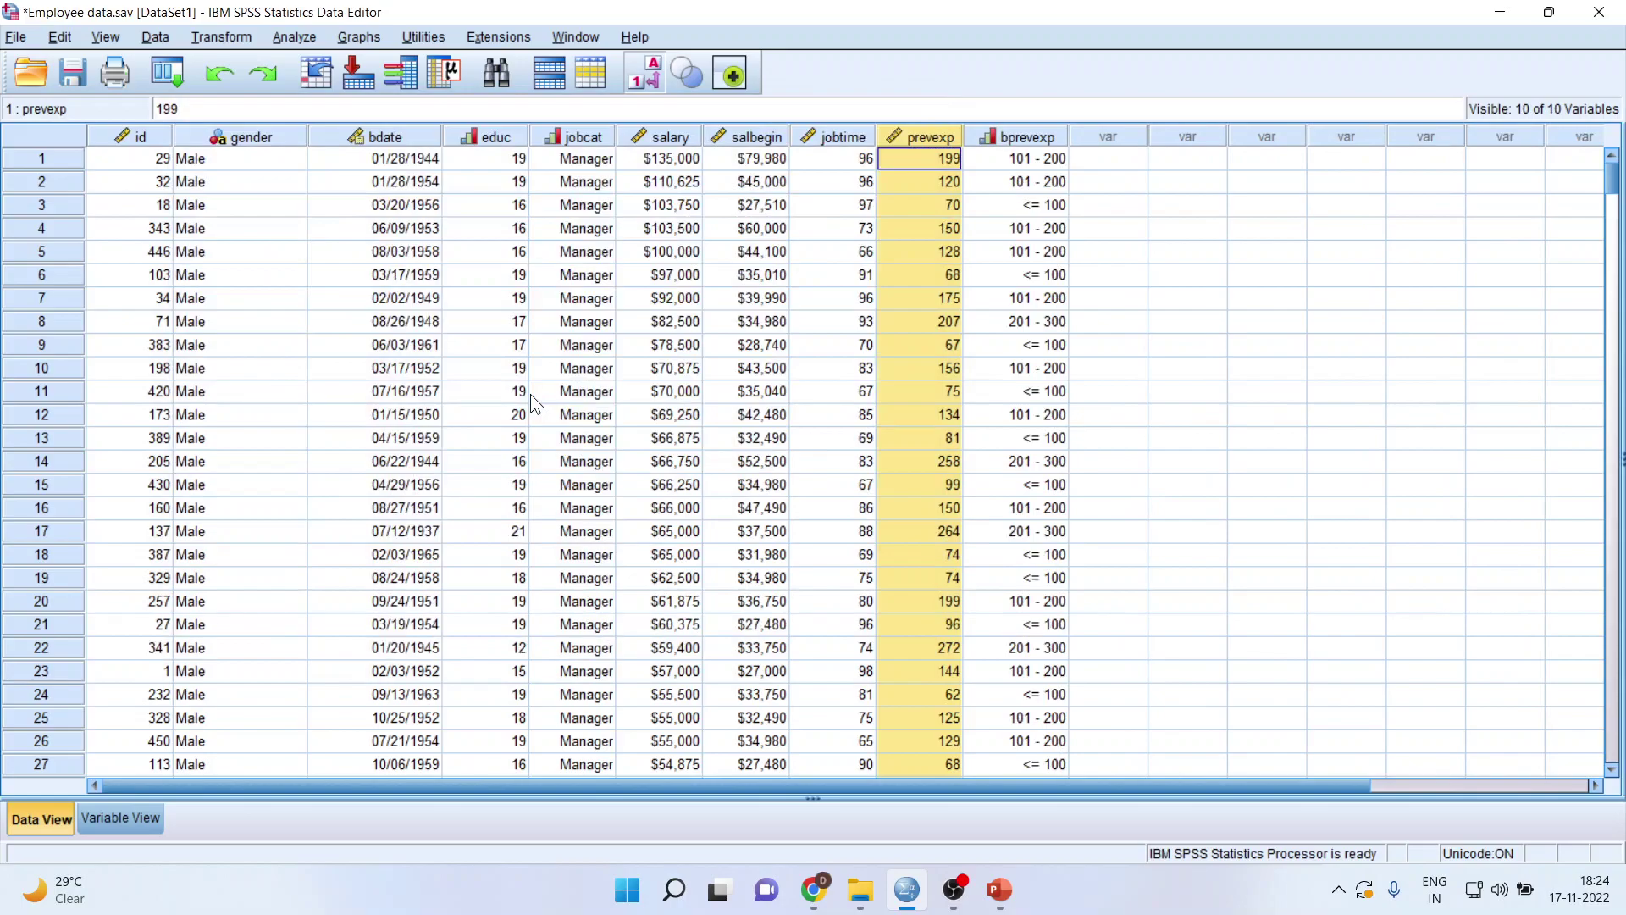
pyautogui.click(1050, 165)
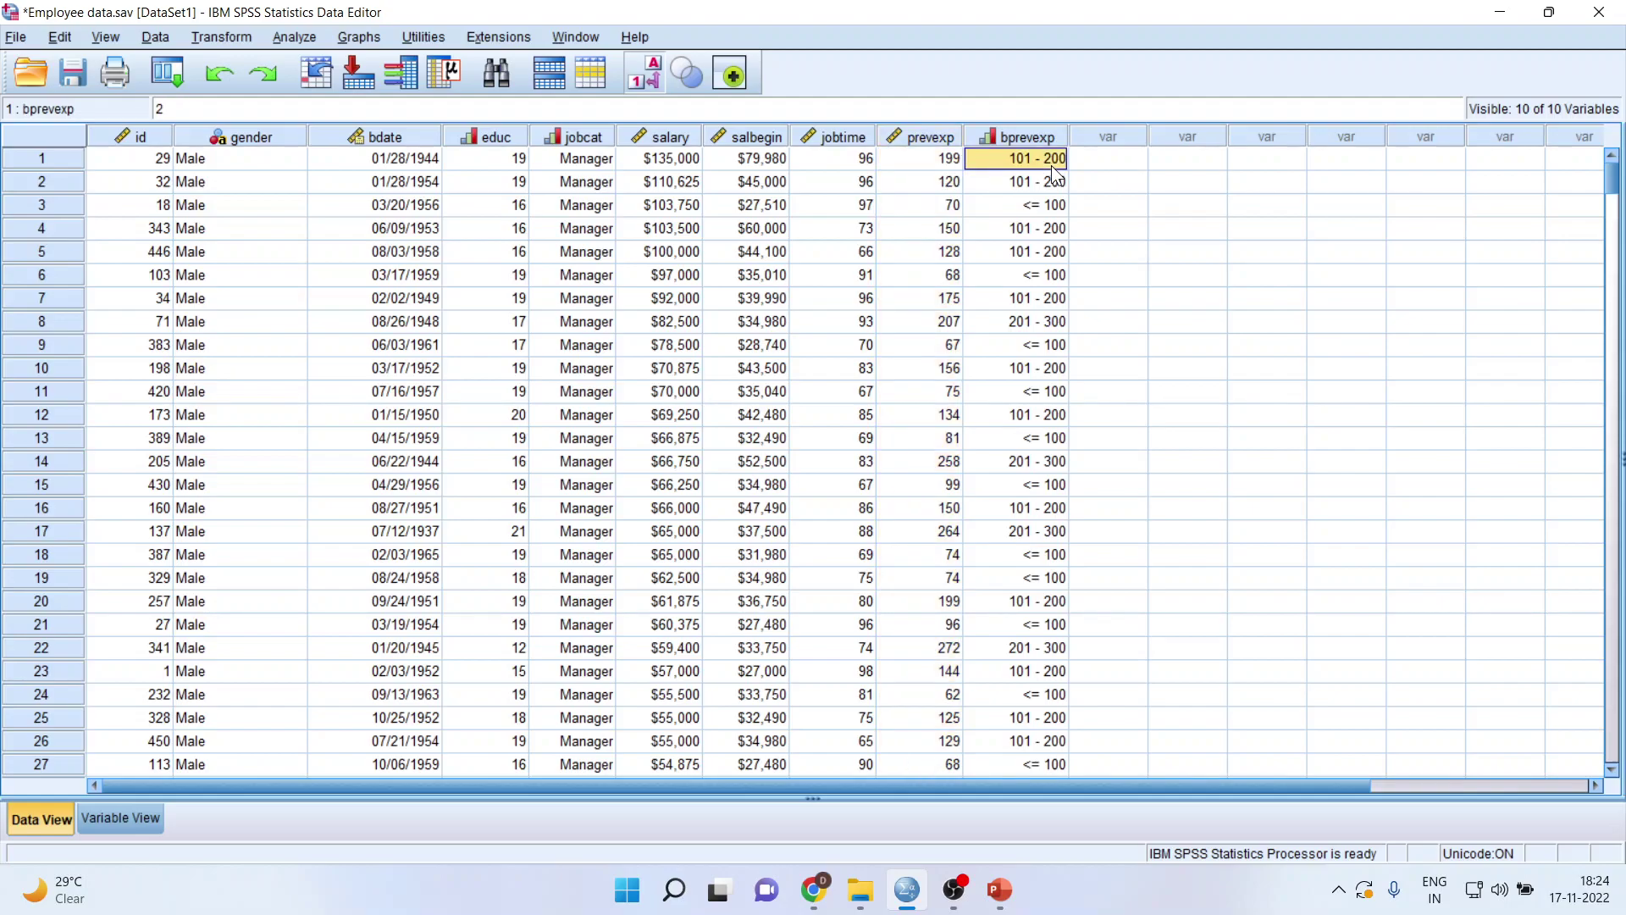
pyautogui.click(1042, 140)
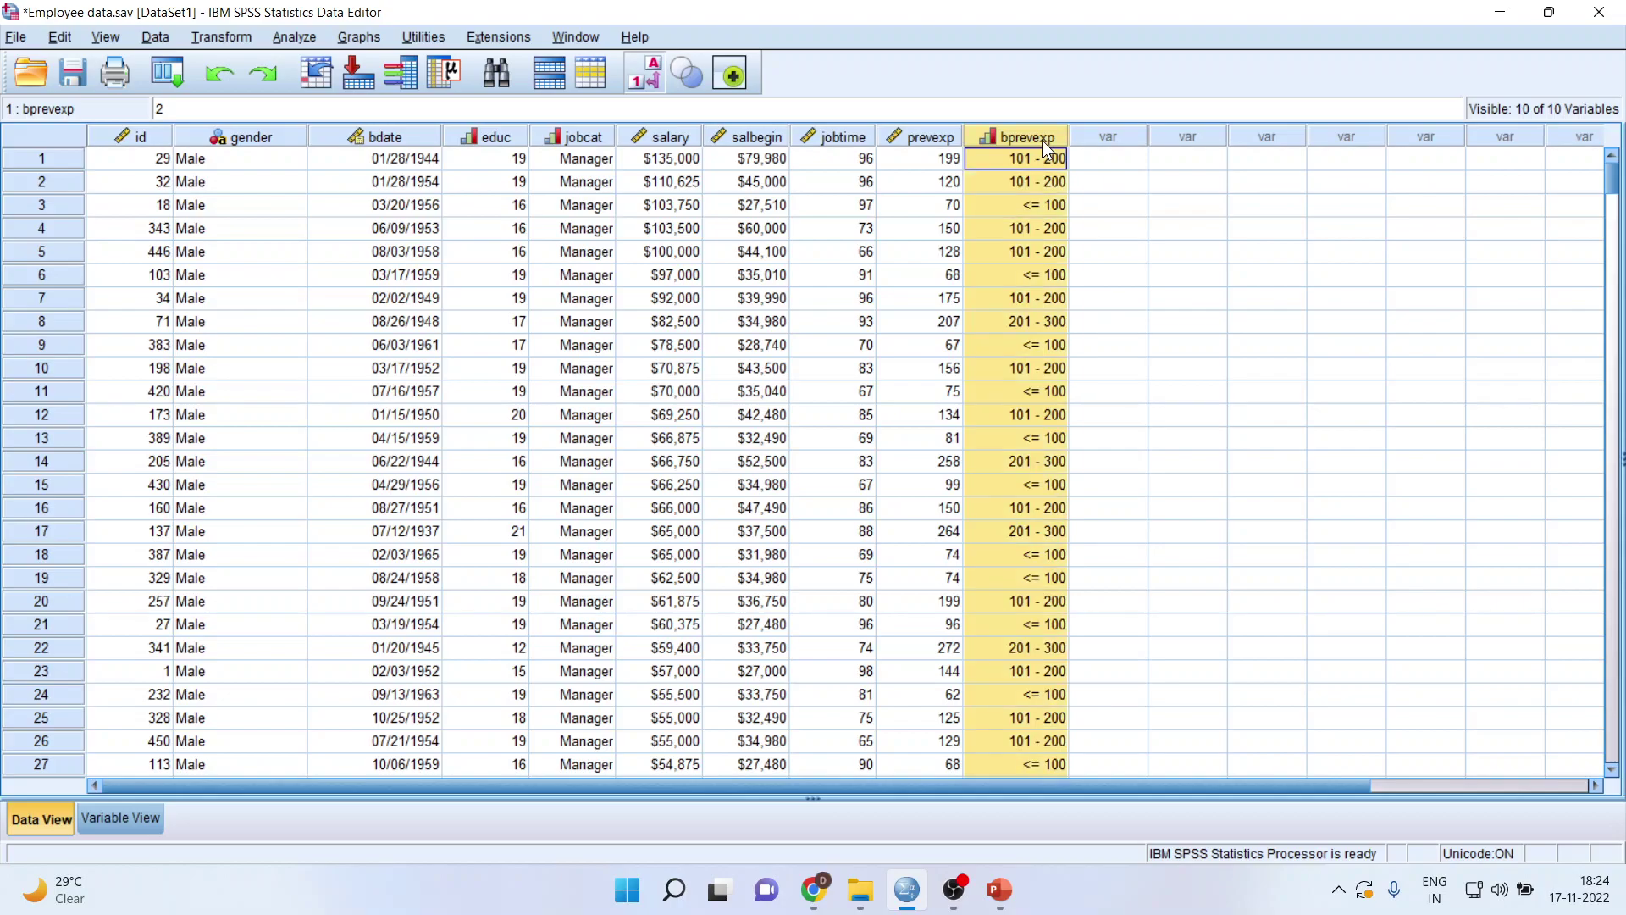
pyautogui.click(903, 135)
pyautogui.click(1005, 134)
# Step: Set up a Frequencies analysis with bprevexp as the variable
pyautogui.click(296, 39)
pyautogui.moveTo(364, 89)
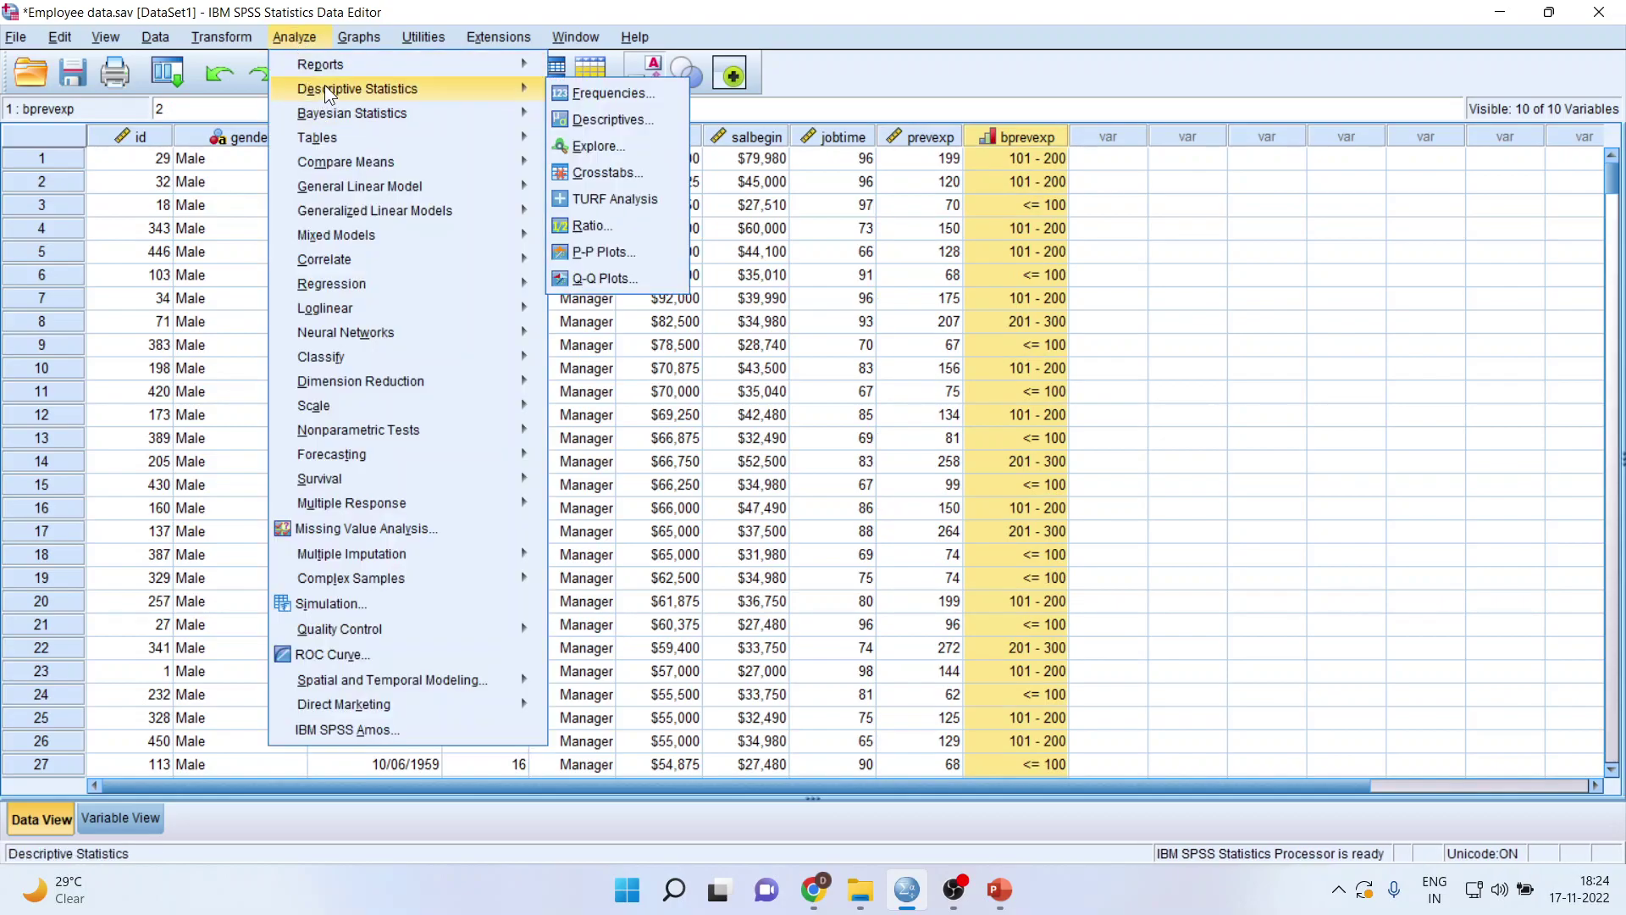
pyautogui.click(604, 94)
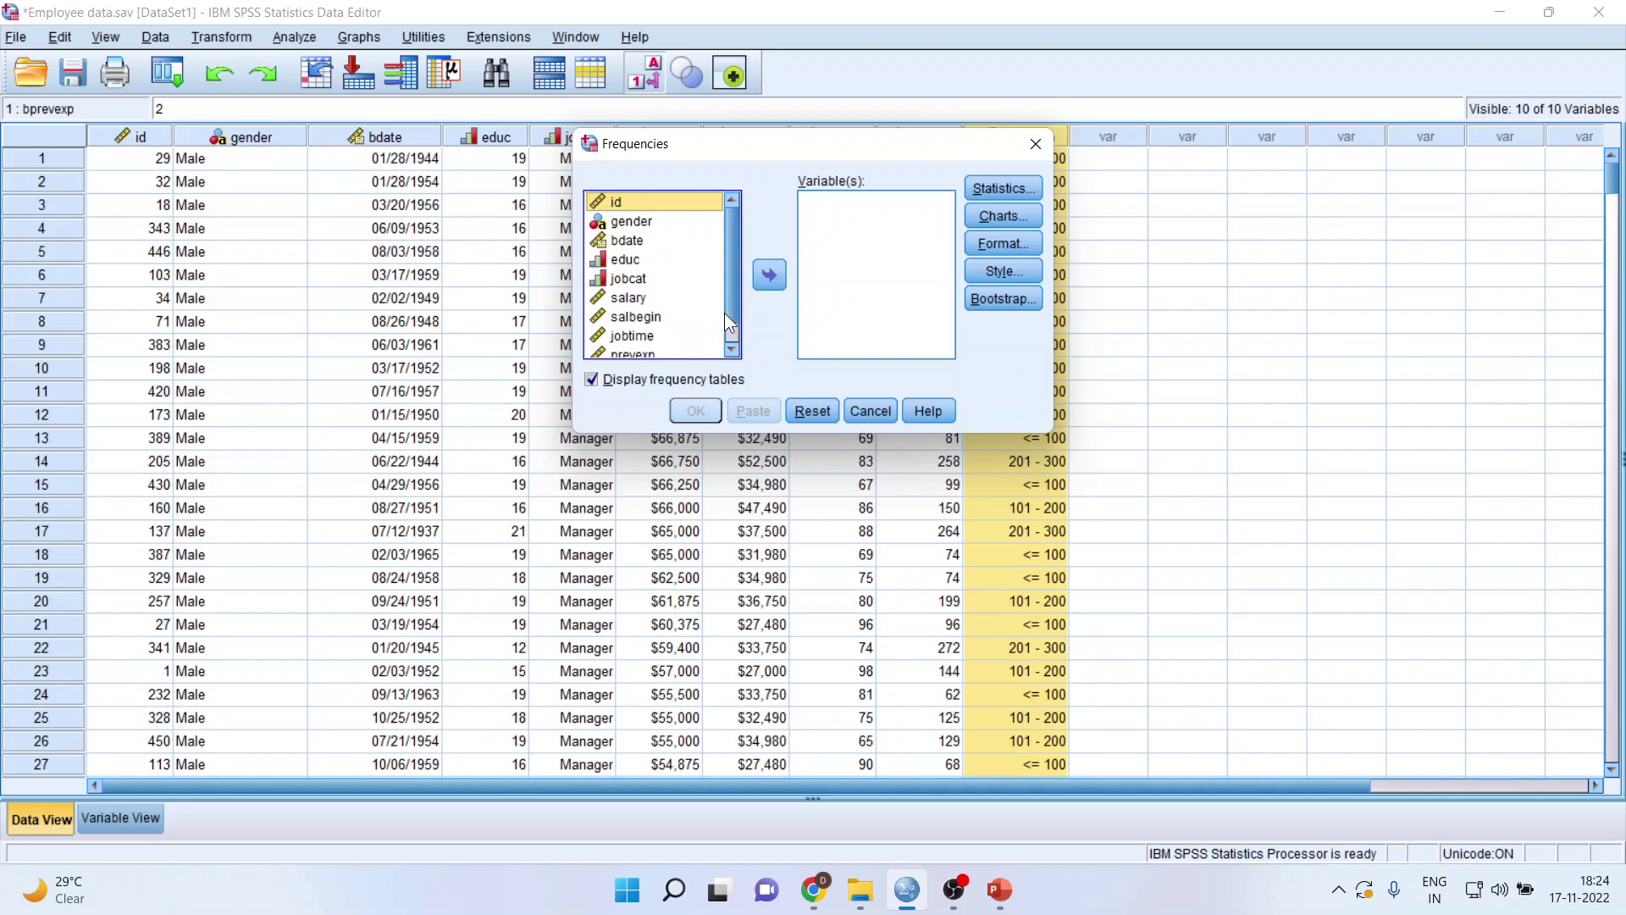
pyautogui.scroll(-1, 724, 313)
pyautogui.click(652, 348)
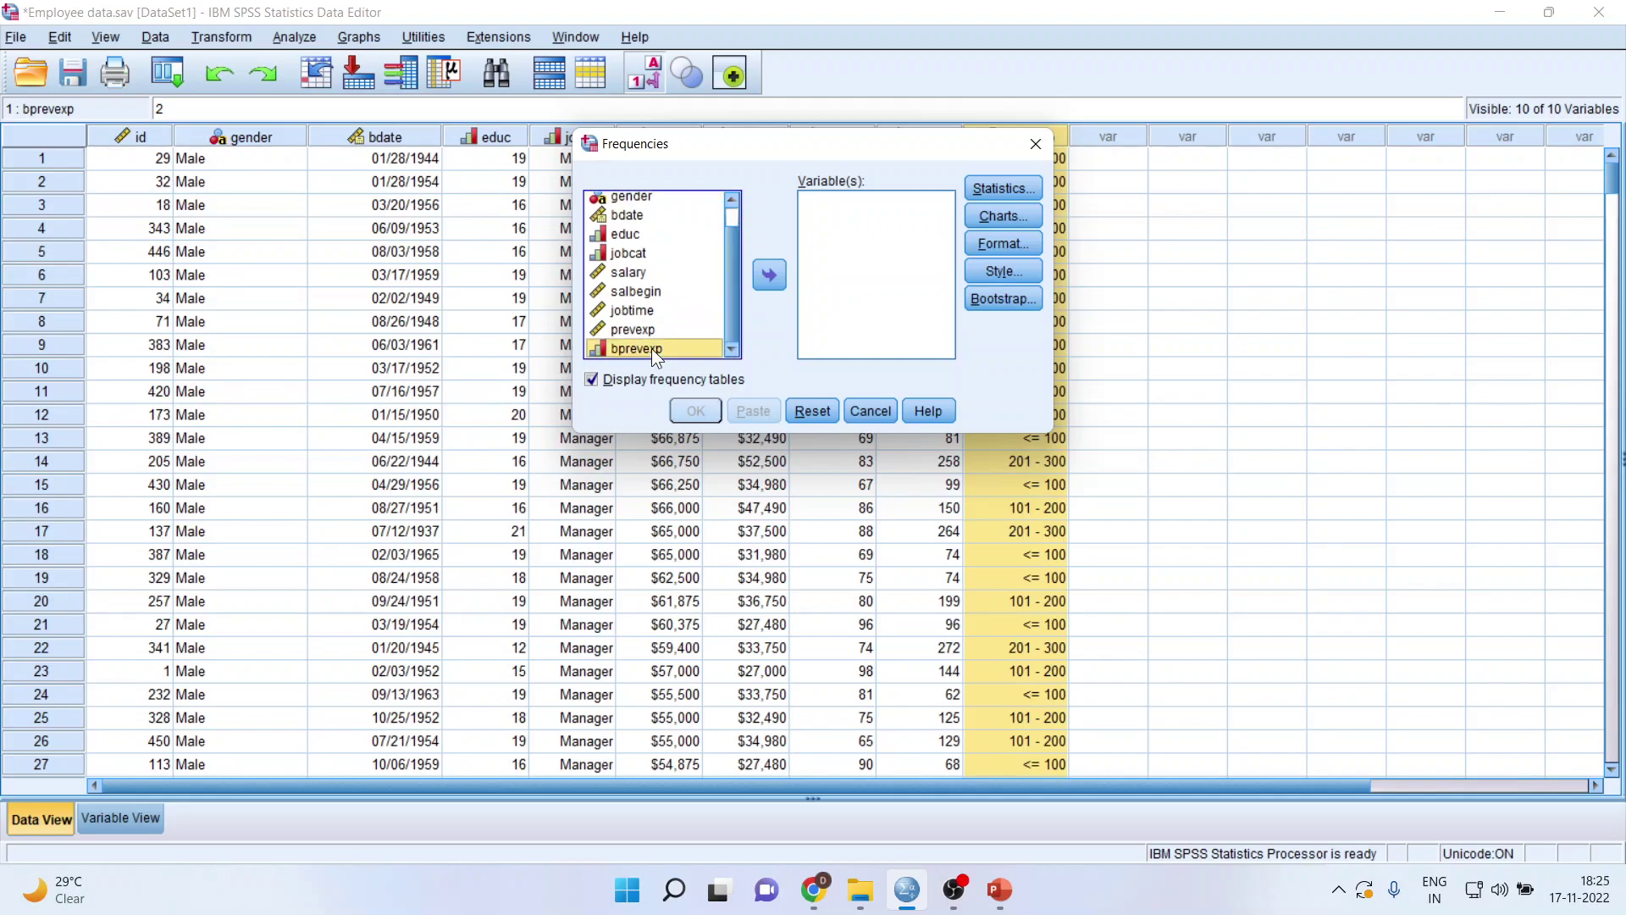
pyautogui.click(768, 276)
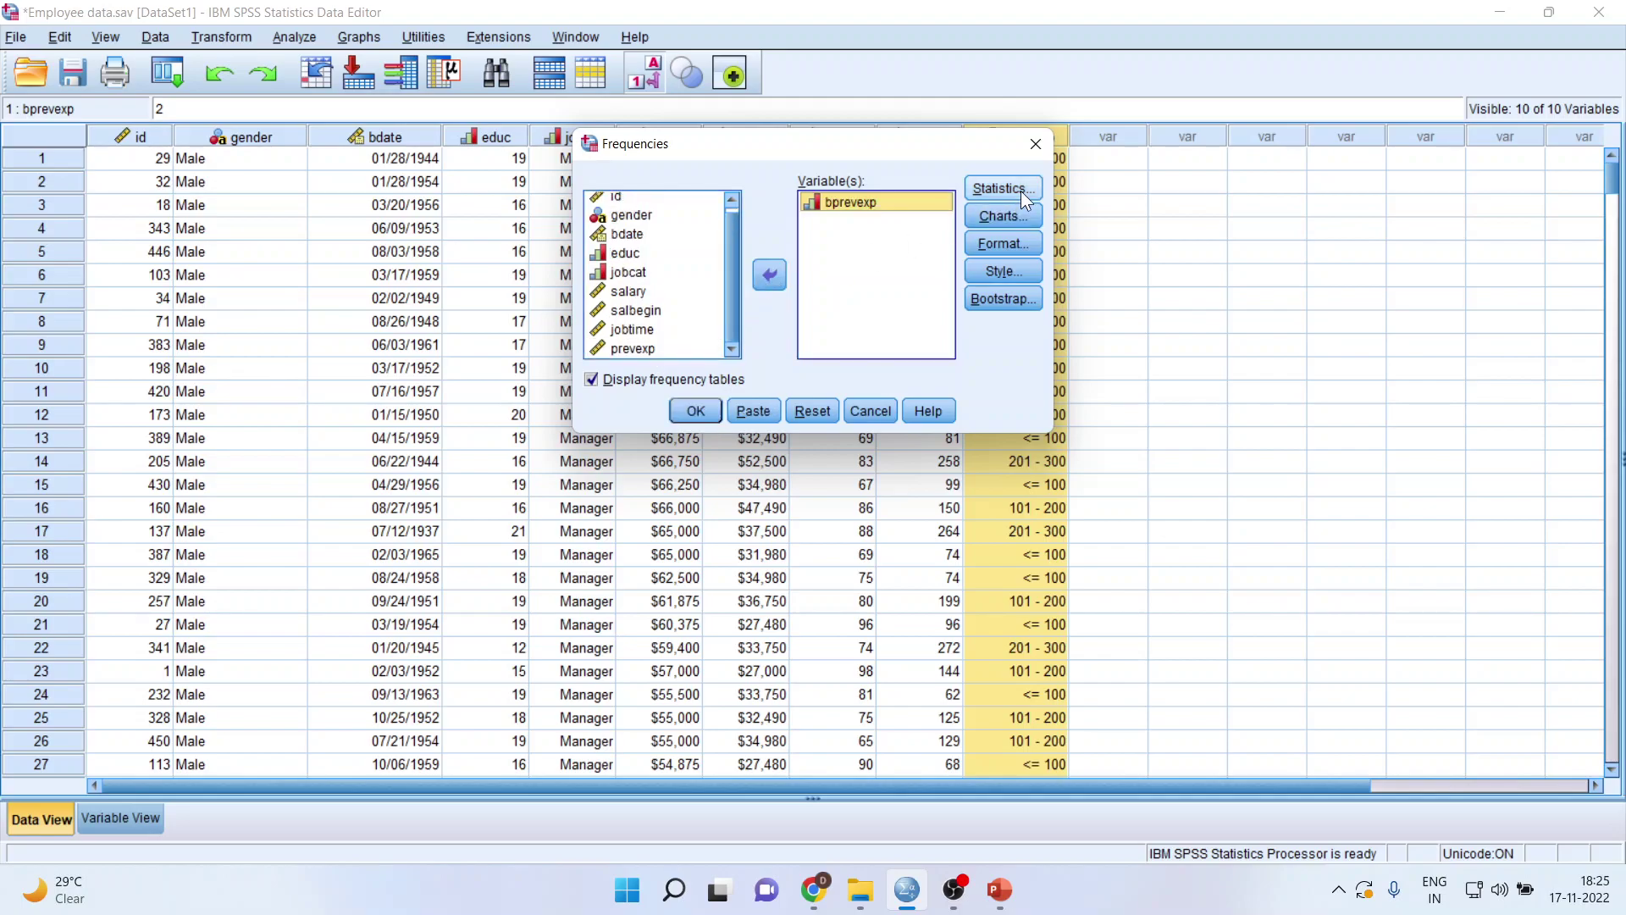
# Step: Add a bar chart showing percentages to the Frequencies analysis and run it
pyautogui.click(1029, 219)
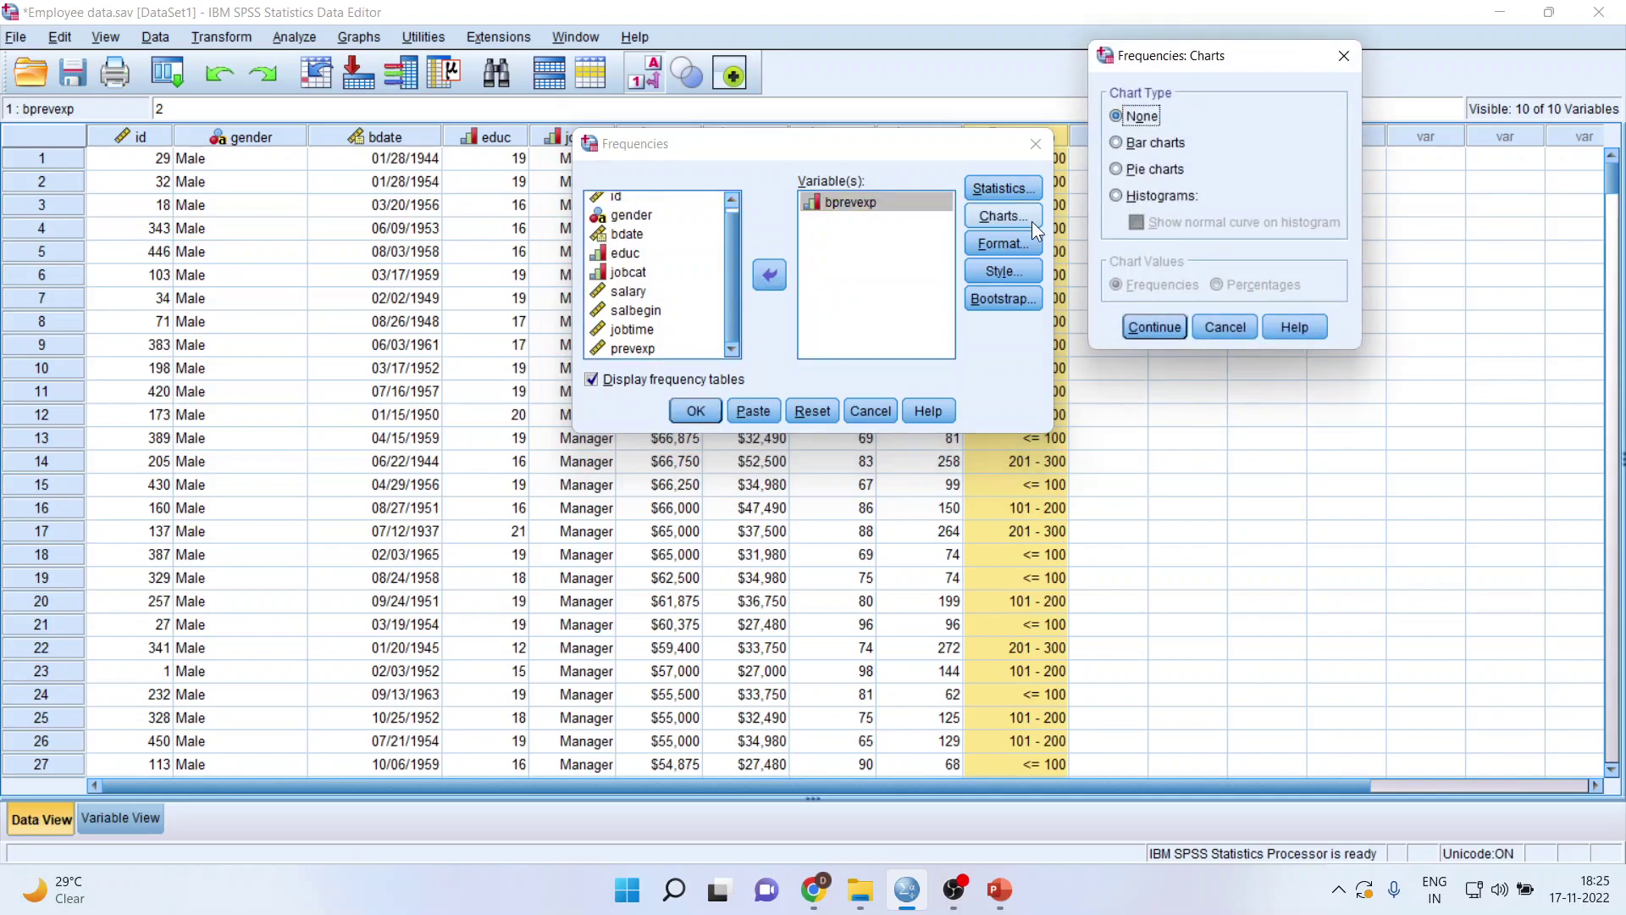
pyautogui.click(1115, 149)
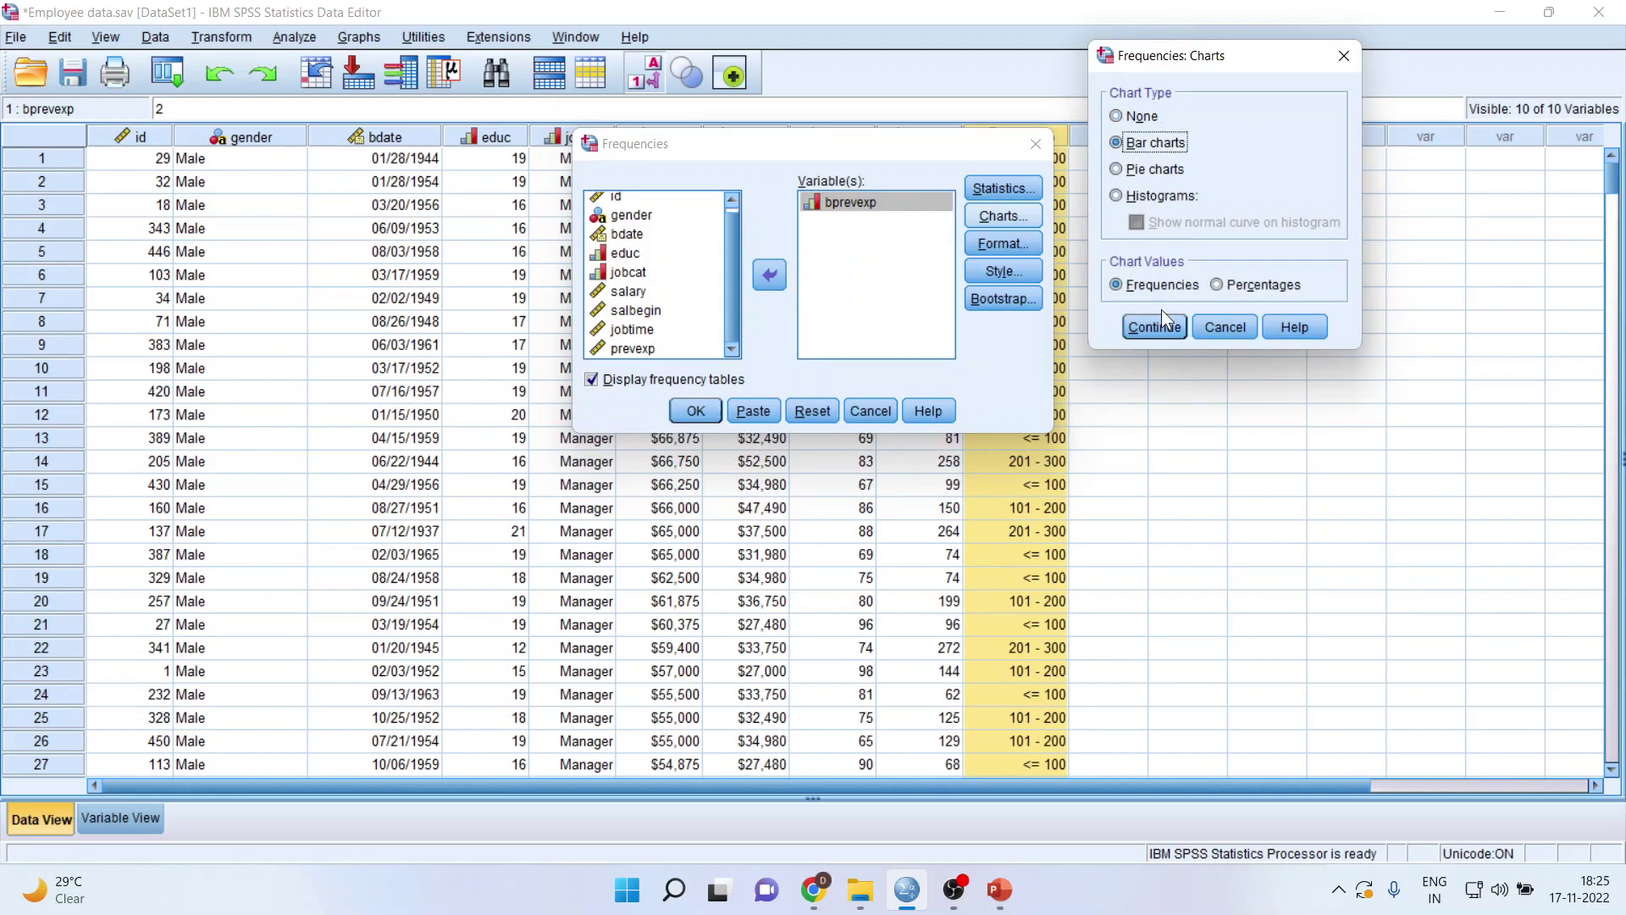
pyautogui.click(1217, 284)
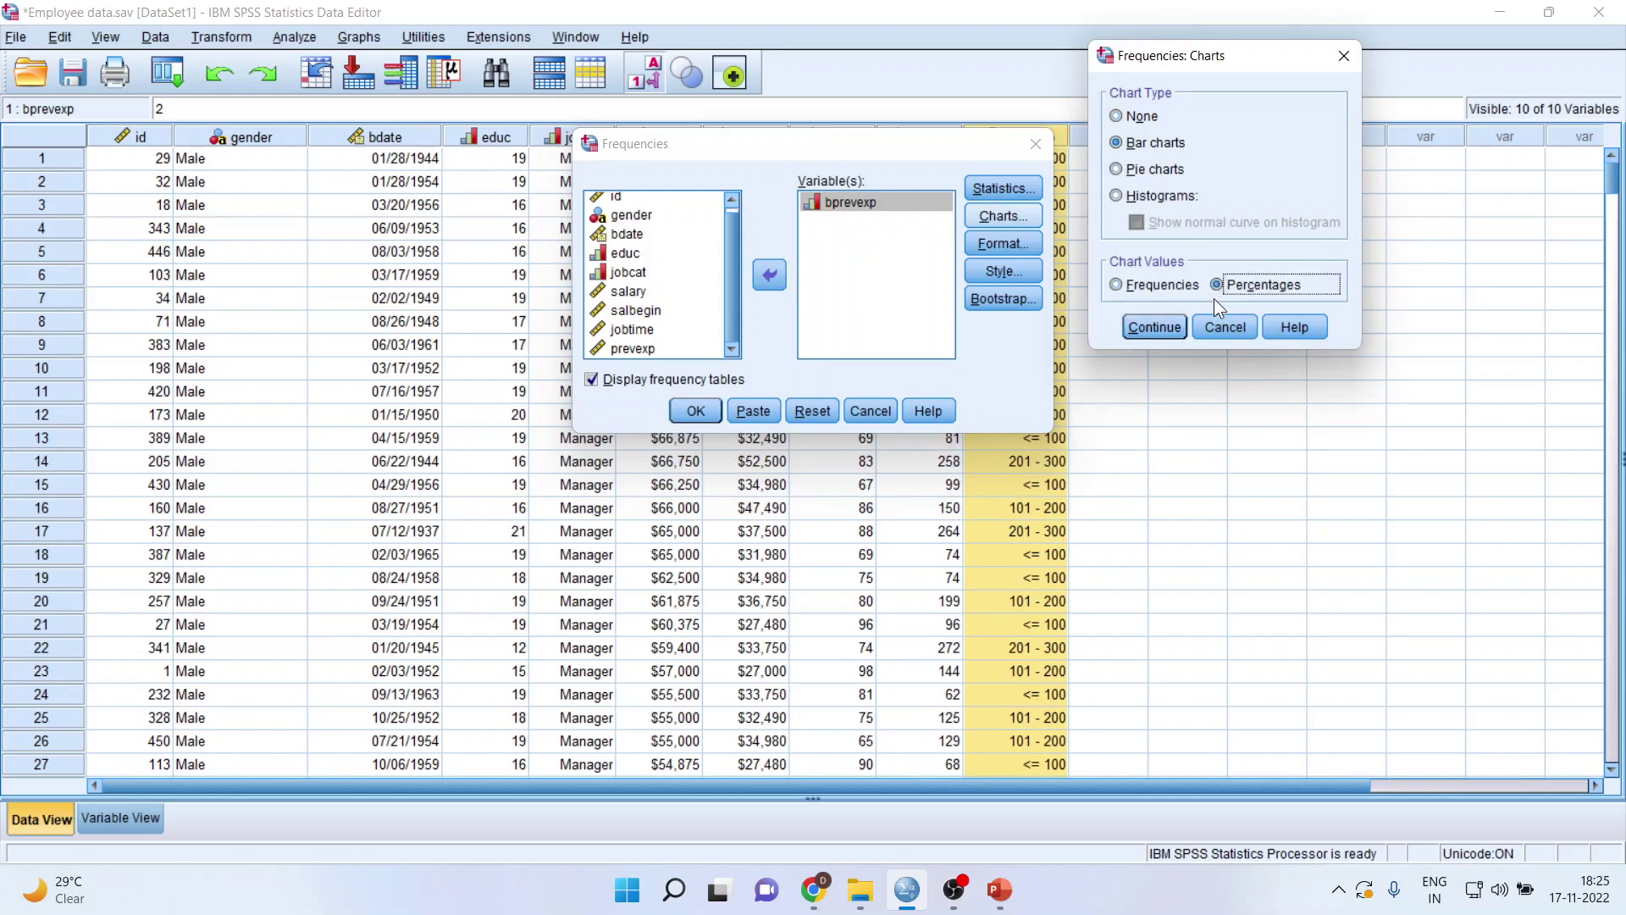
pyautogui.click(1175, 321)
pyautogui.click(701, 414)
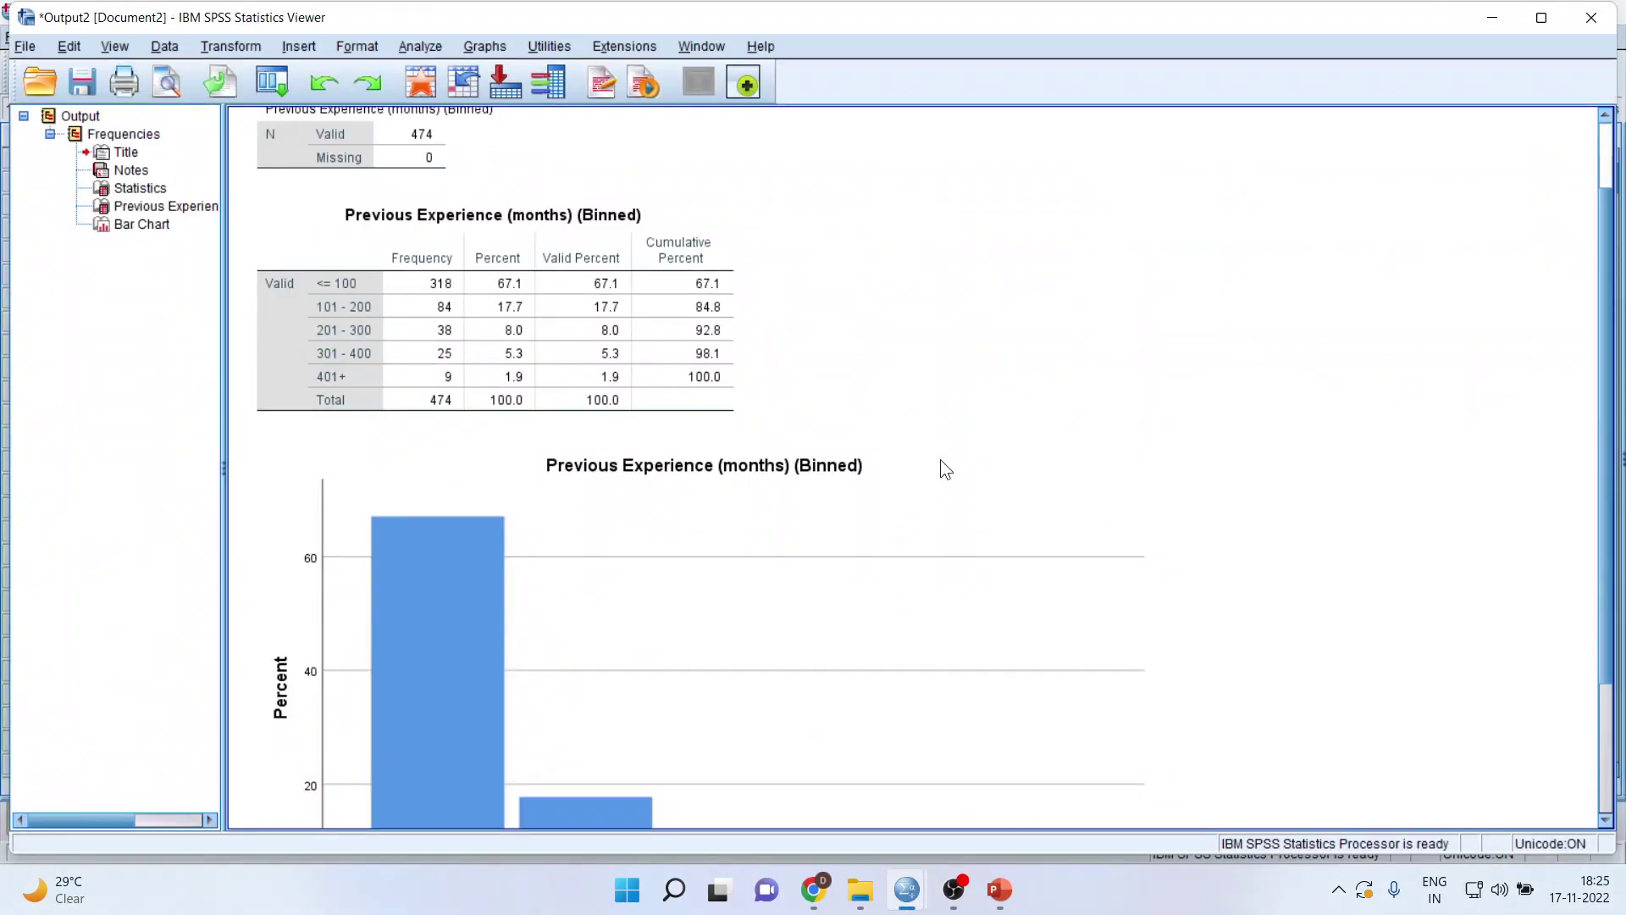
# Step: Examine the frequency table and bar chart of the binned previous experience in the output
pyautogui.click(508, 271)
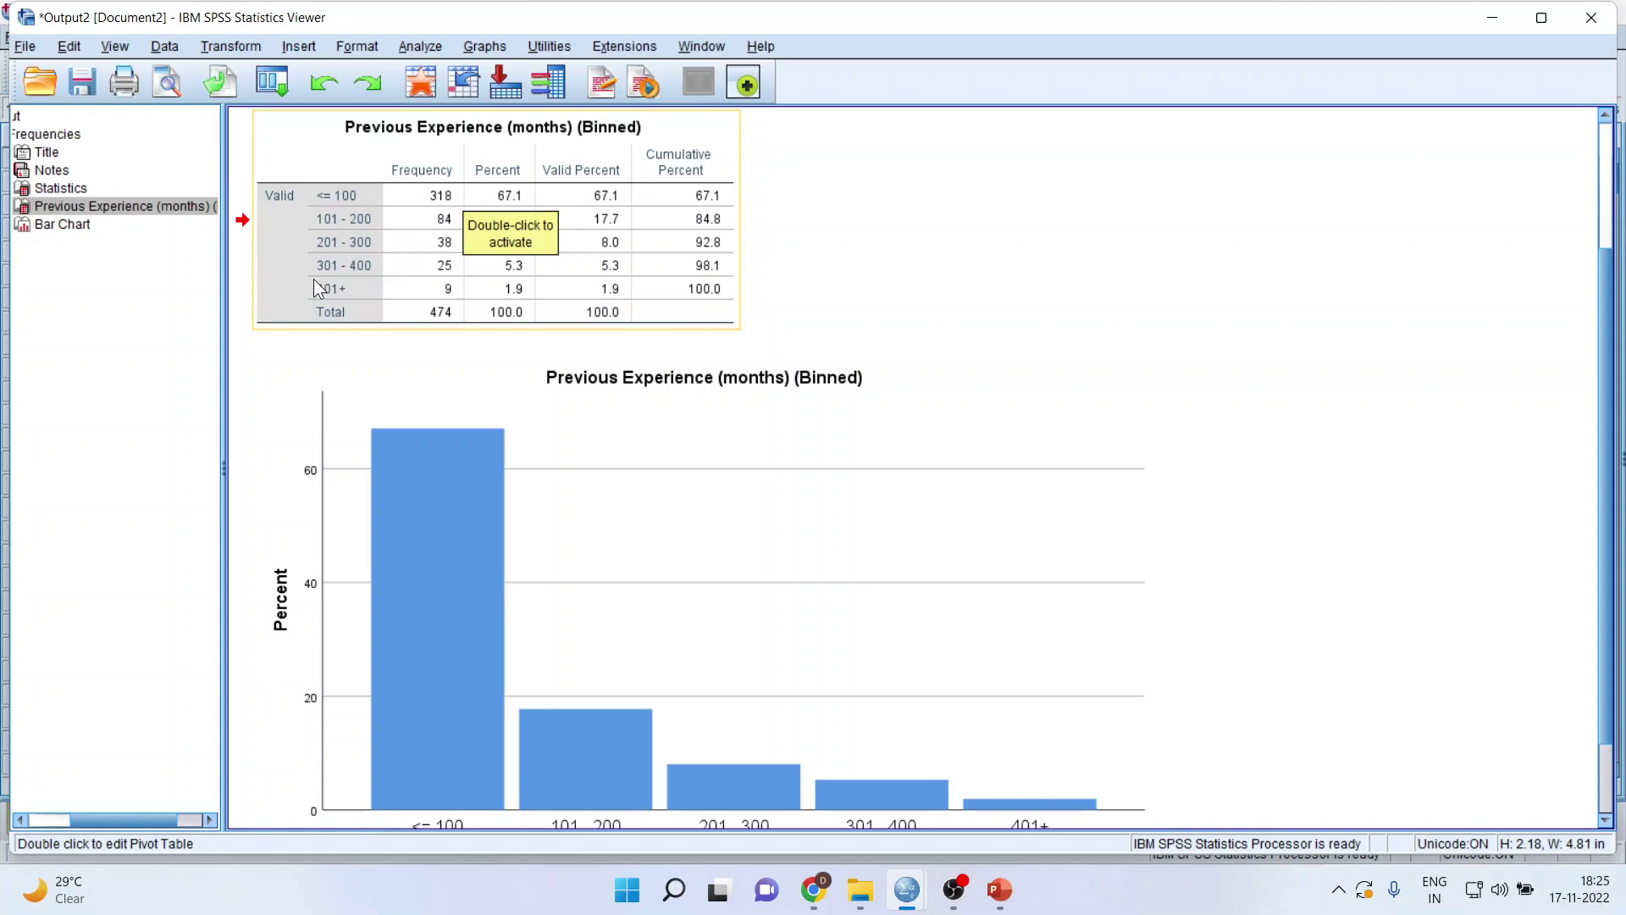
pyautogui.press('Down')
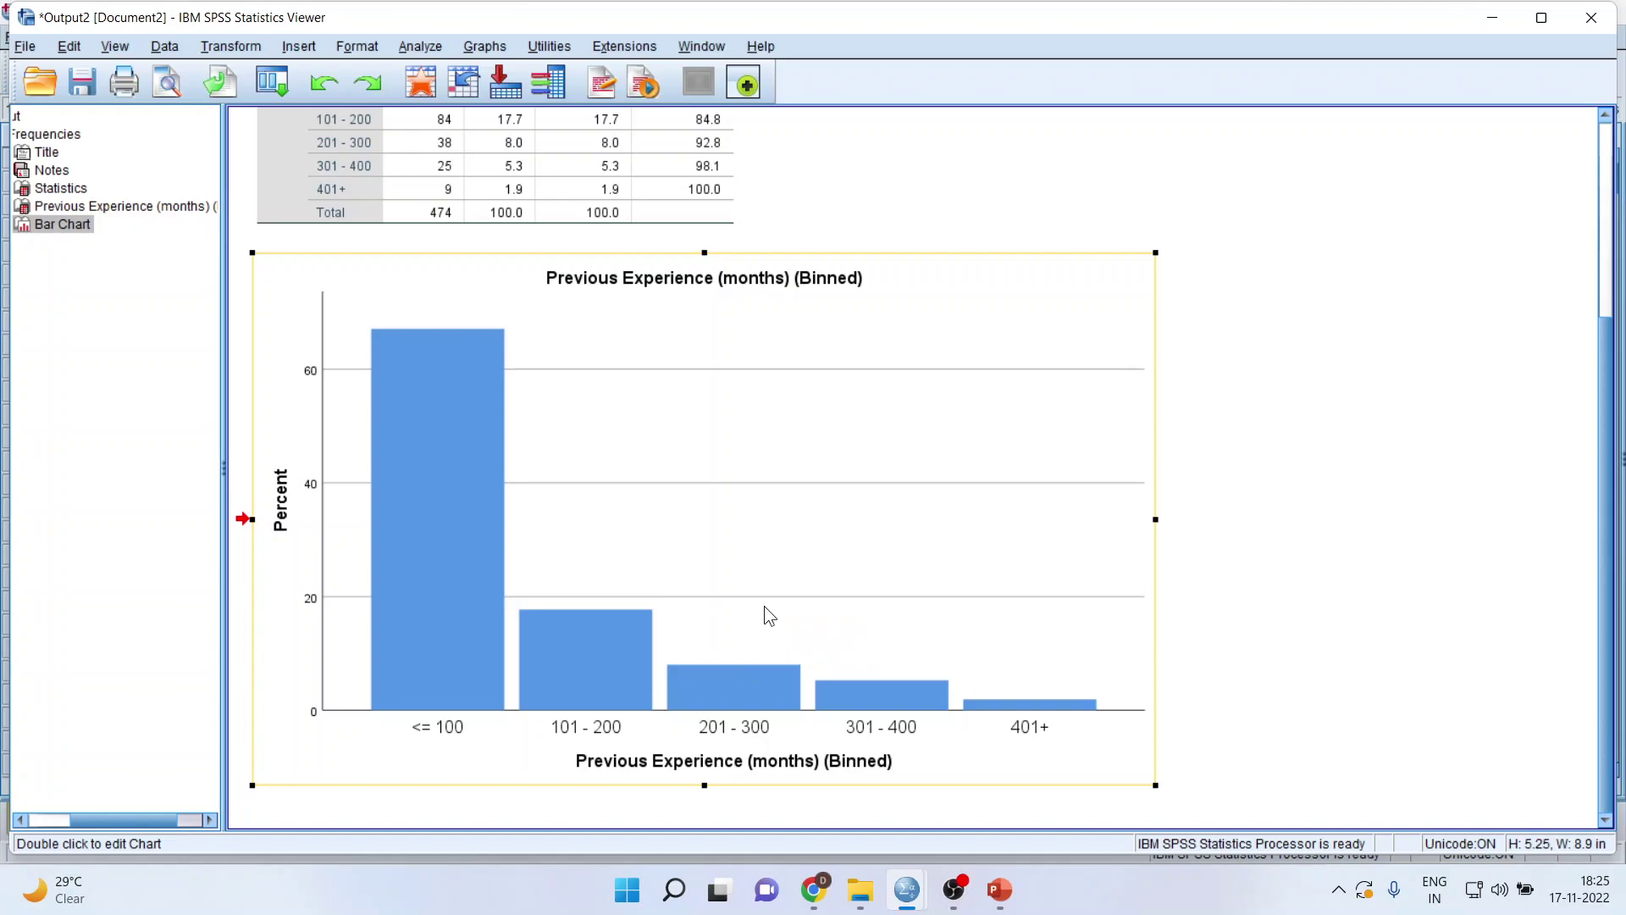
# Step: Switch to the PowerPoint presentation and show its closing "Thank You" slide
pyautogui.click(999, 889)
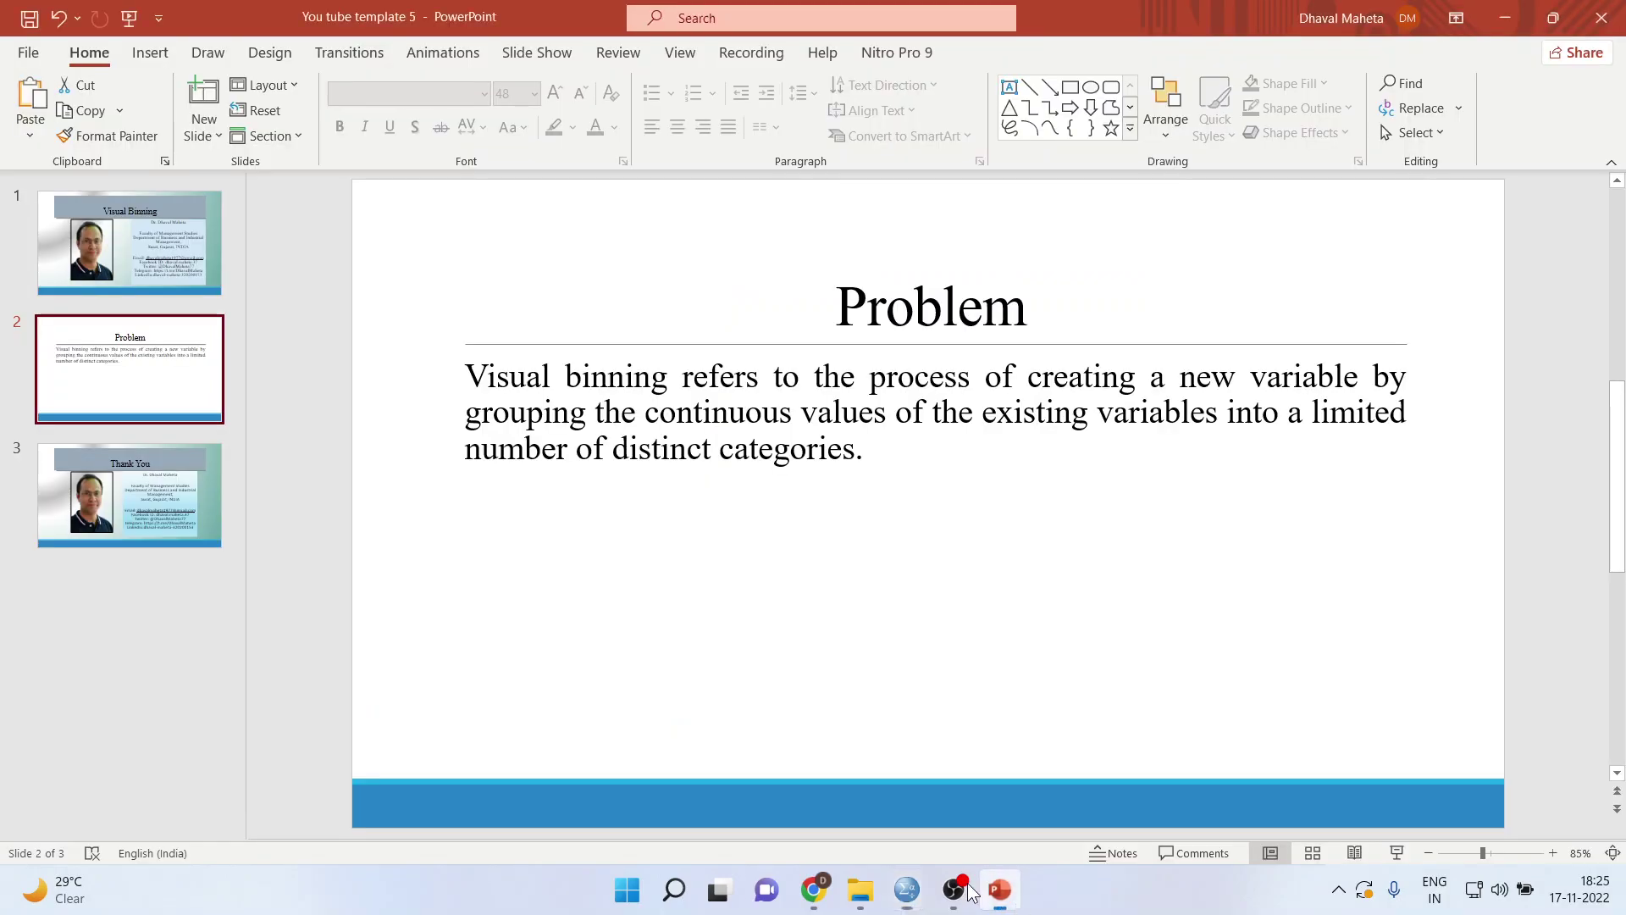
pyautogui.click(135, 489)
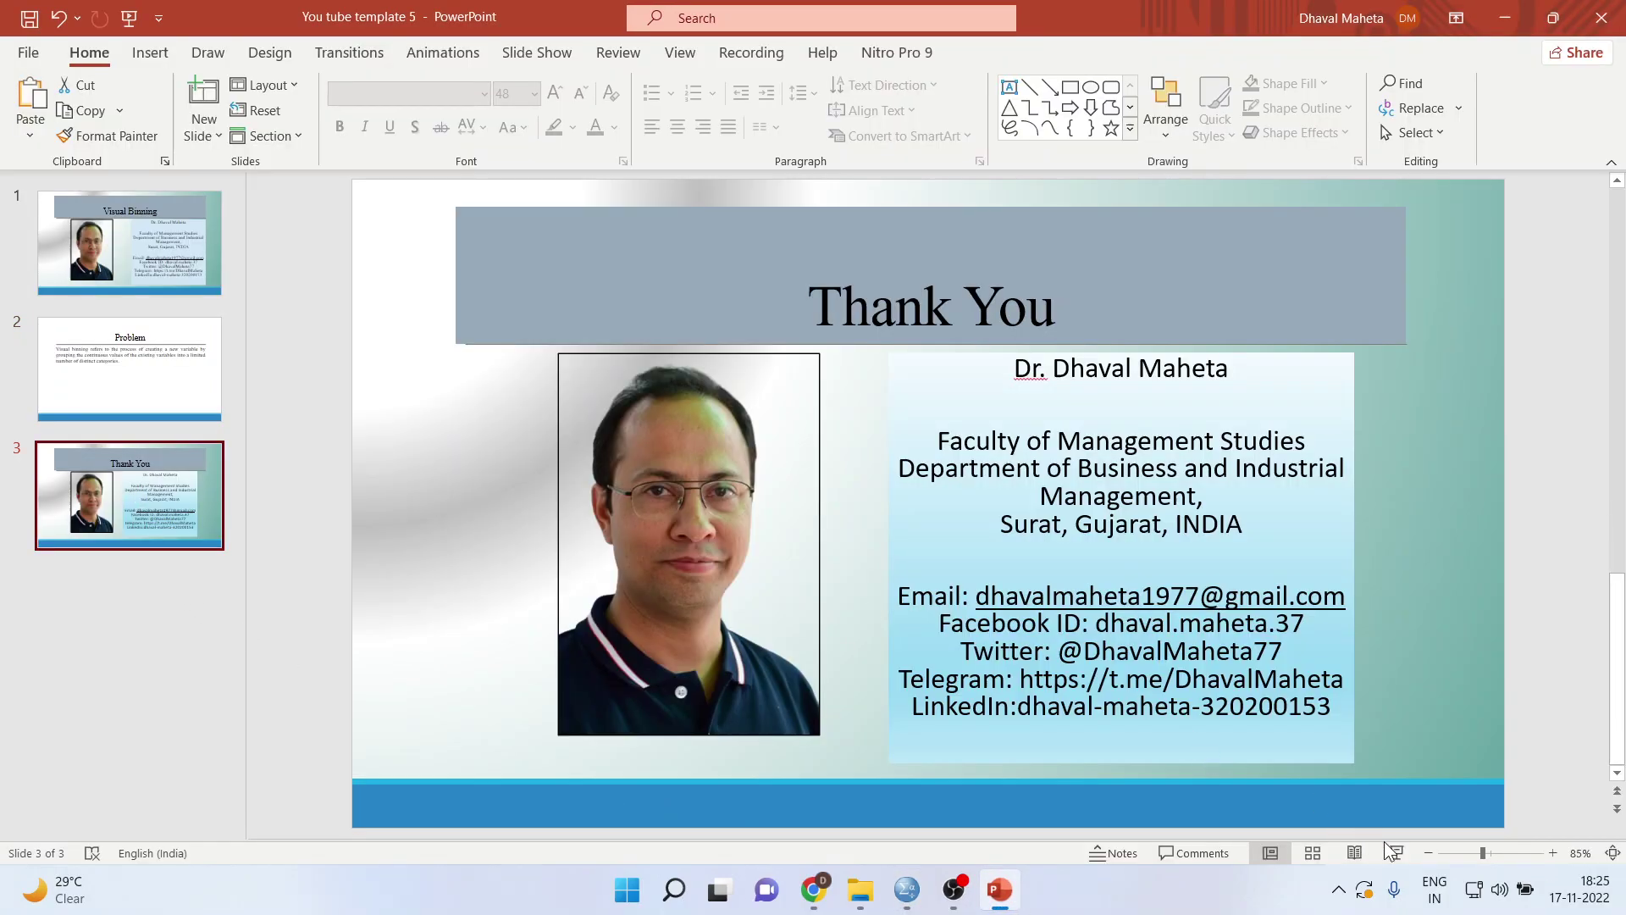